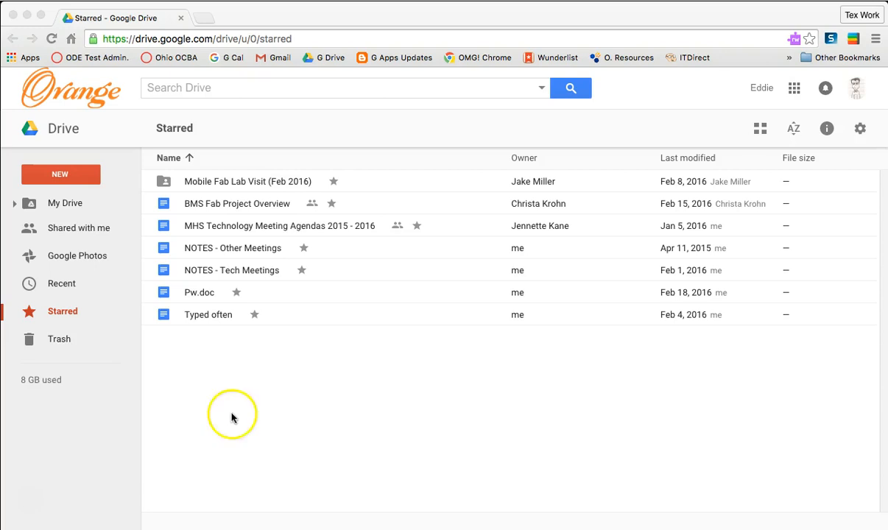
# Step: Create a new Google Drawings file from Drive
pyautogui.click(63, 177)
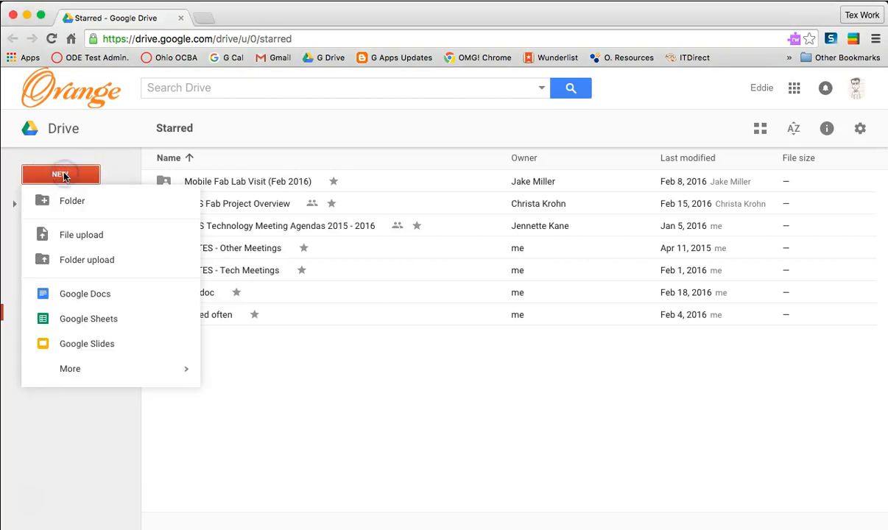
pyautogui.moveTo(101, 379)
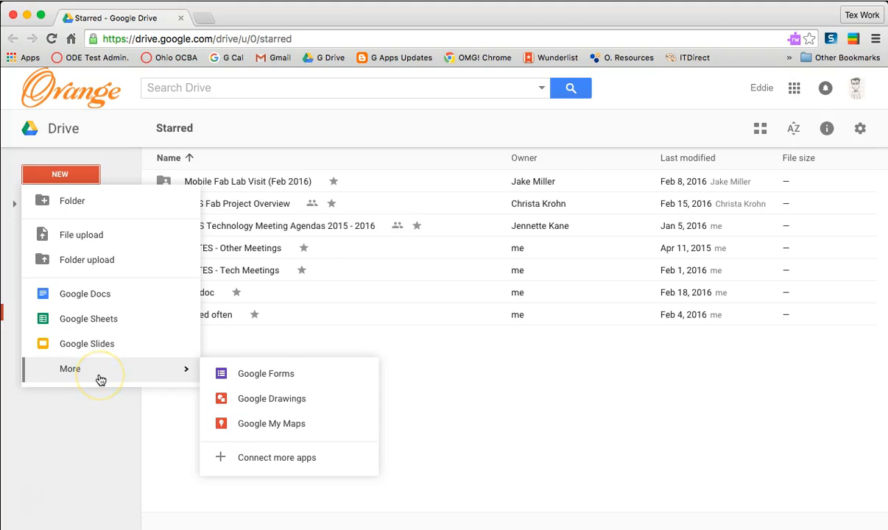
pyautogui.click(250, 399)
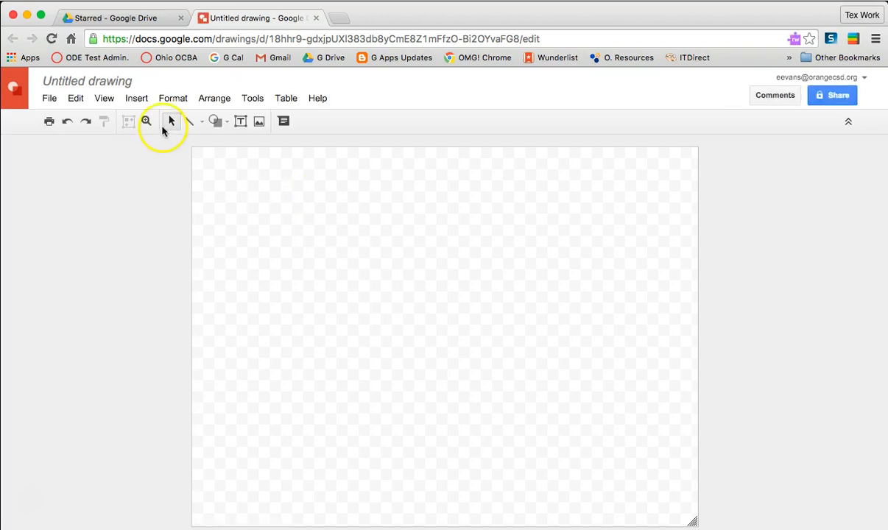
# Step: Rename the untitled drawing as "Test Drawing", dismissing the dialog for moving it to a folder
pyautogui.click(83, 80)
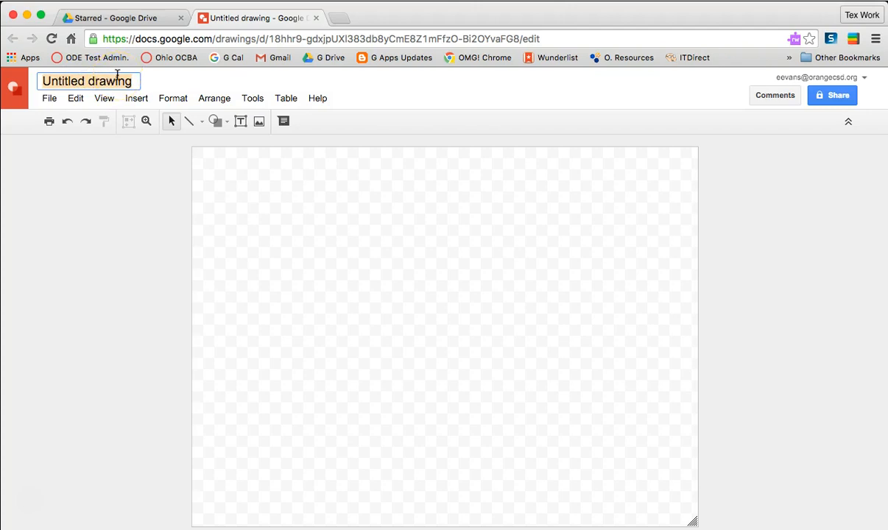
pyautogui.write('T')
pyautogui.press('Return')
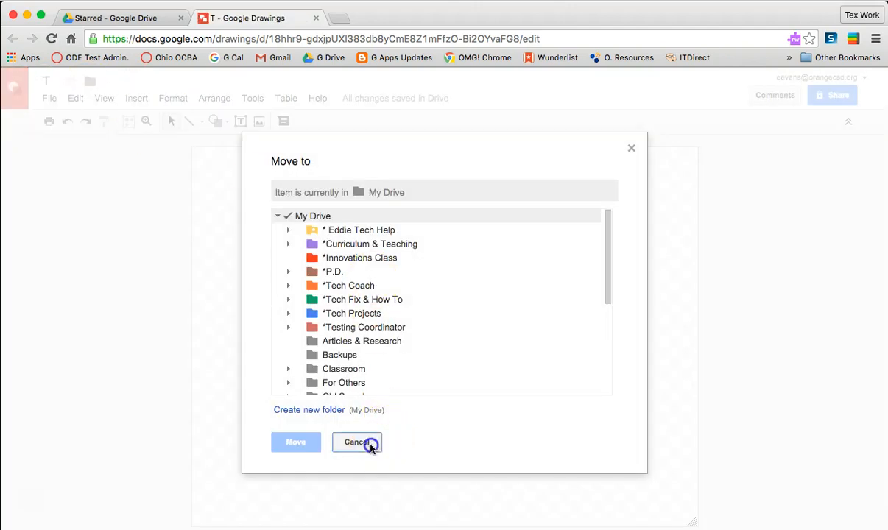
pyautogui.click(356, 443)
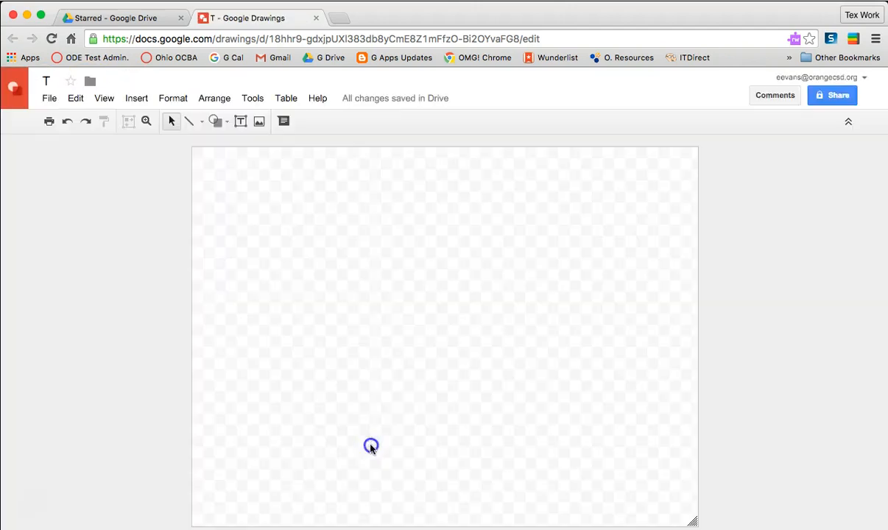
pyautogui.click(54, 81)
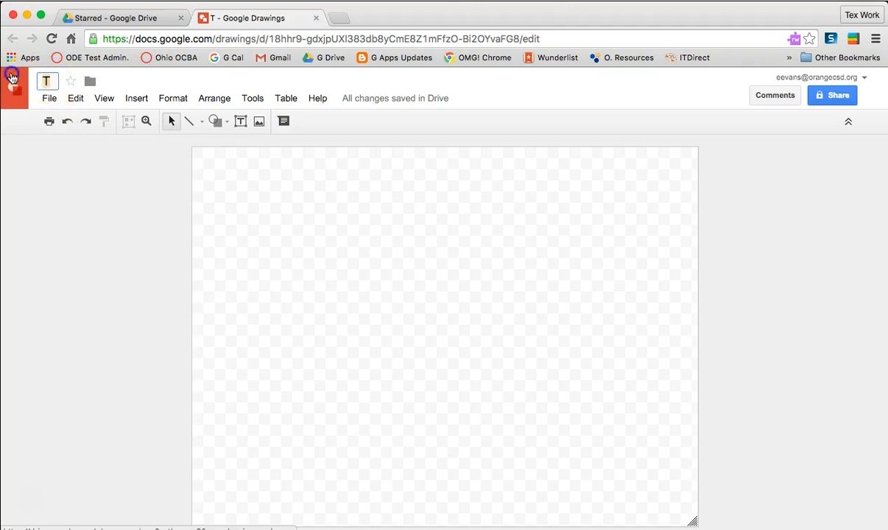
pyautogui.write('Test Drawing')
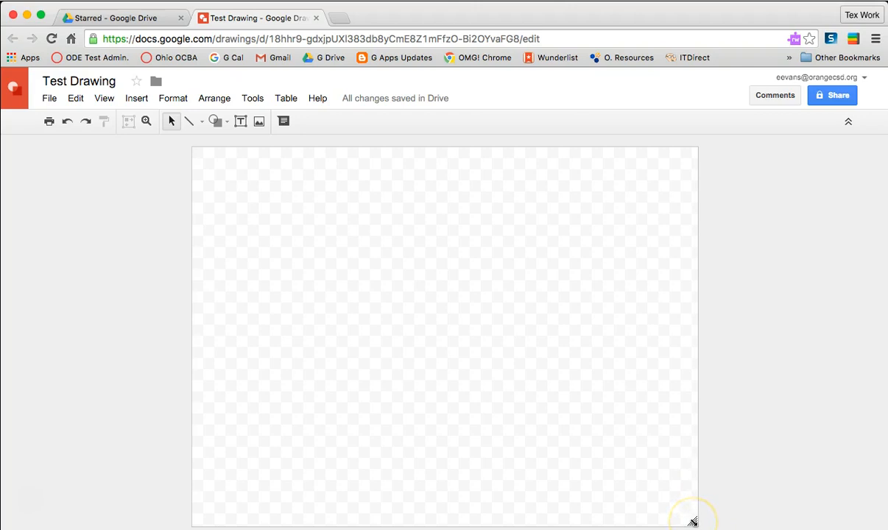
# Step: Resize the canvas freehand from its corner, ending with a landscape area slightly wider than the original
pyautogui.moveTo(697, 520); pyautogui.dragTo(850, 506)
pyautogui.moveTo(785, 519); pyautogui.dragTo(834, 376)
pyautogui.moveTo(867, 454); pyautogui.dragTo(614, 507)
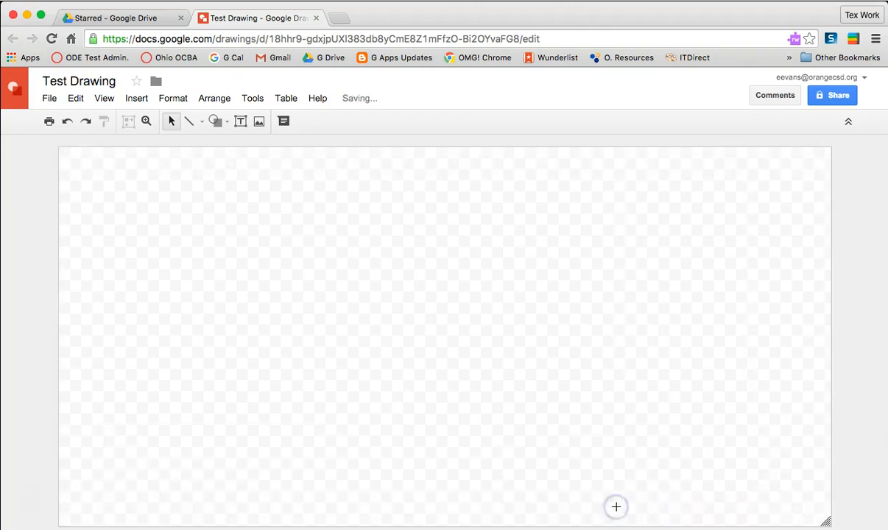
pyautogui.moveTo(826, 522); pyautogui.dragTo(584, 501)
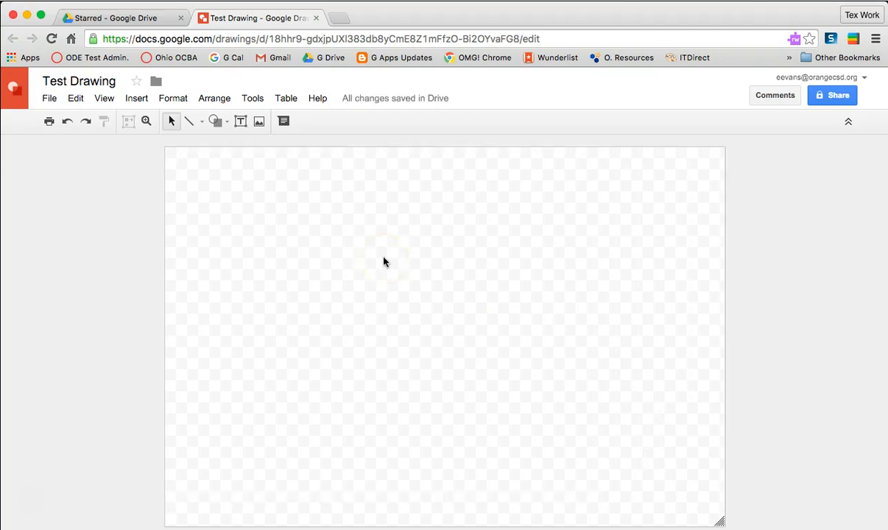
pyautogui.click(47, 98)
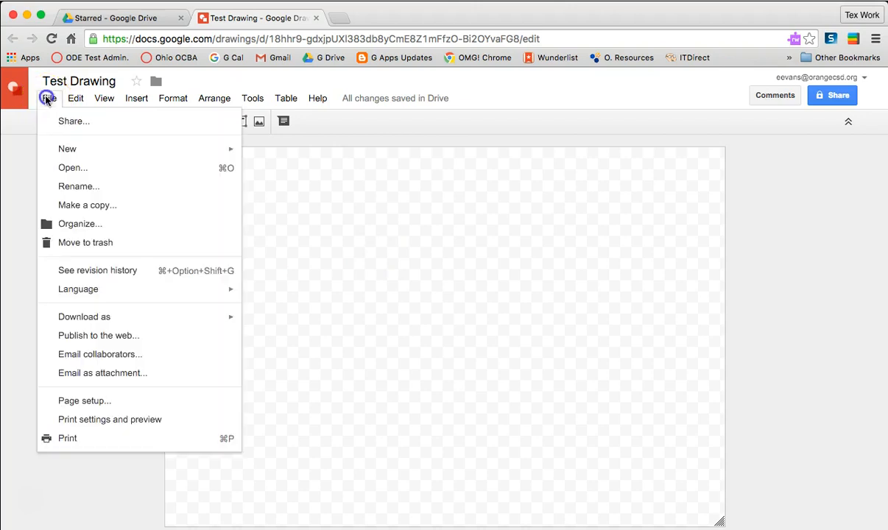
pyautogui.click(47, 99)
pyautogui.click(74, 98)
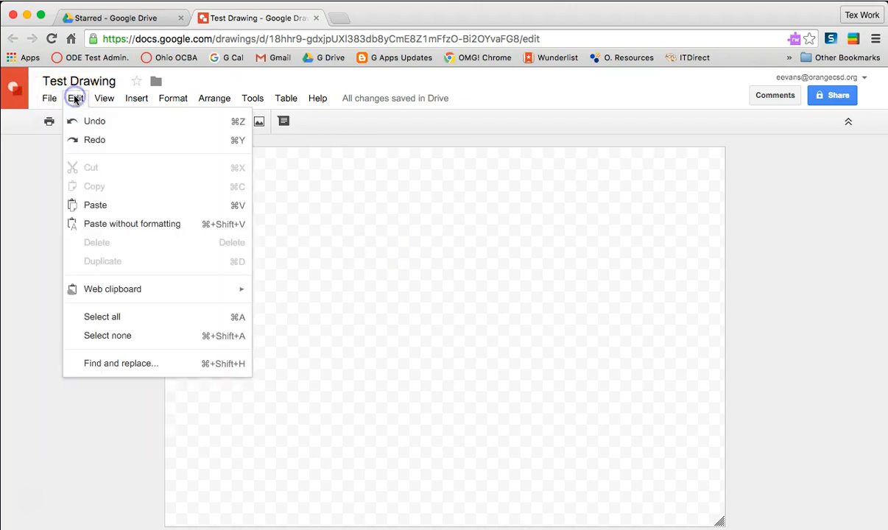
pyautogui.click(96, 100)
pyautogui.click(168, 100)
pyautogui.click(217, 100)
pyautogui.click(219, 100)
pyautogui.click(253, 98)
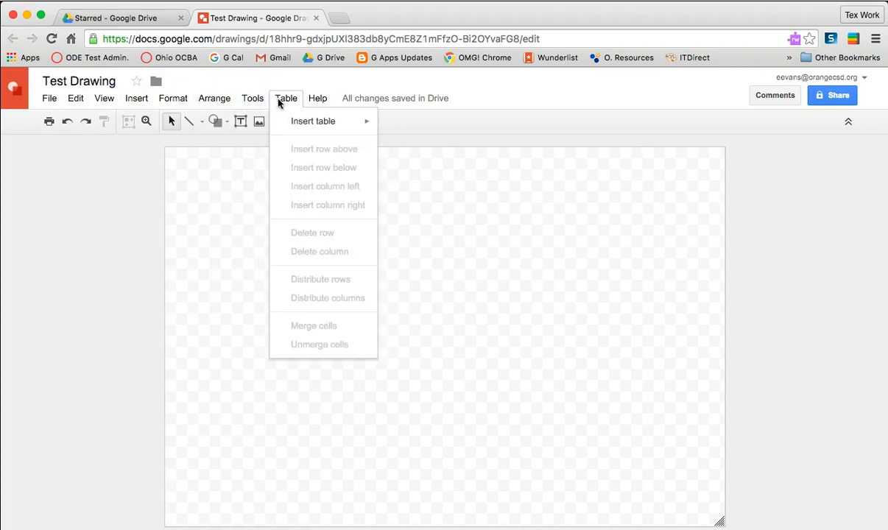
pyautogui.click(278, 102)
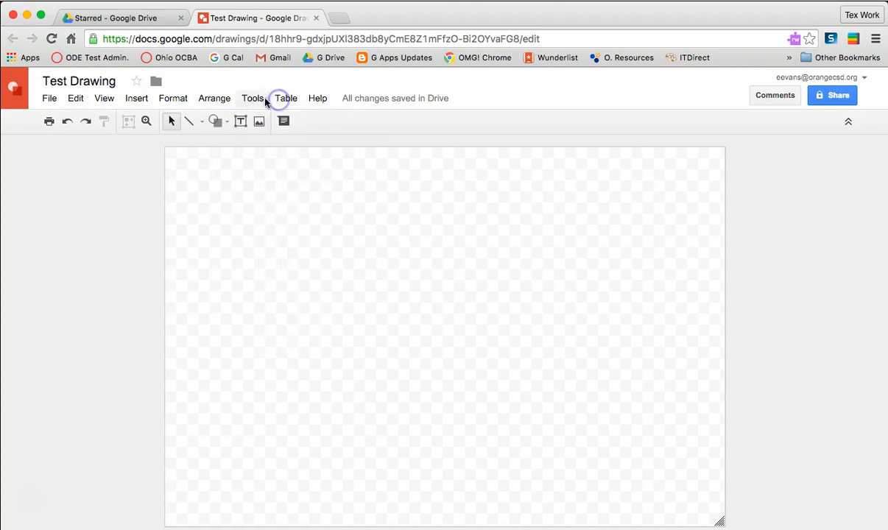
pyautogui.click(134, 100)
pyautogui.click(134, 100)
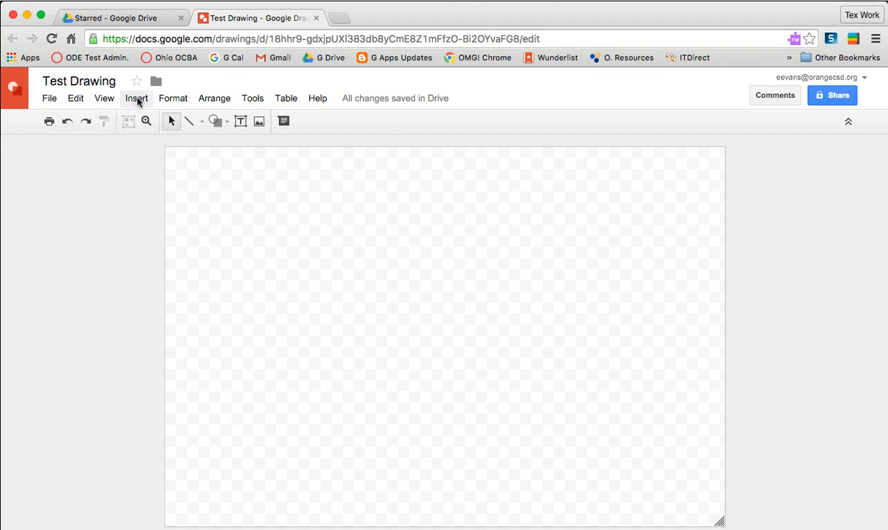
# Step: Add a text box reading "I like frogs." in the canvas's upper-left area and shift it slightly right and down
pyautogui.click(137, 100)
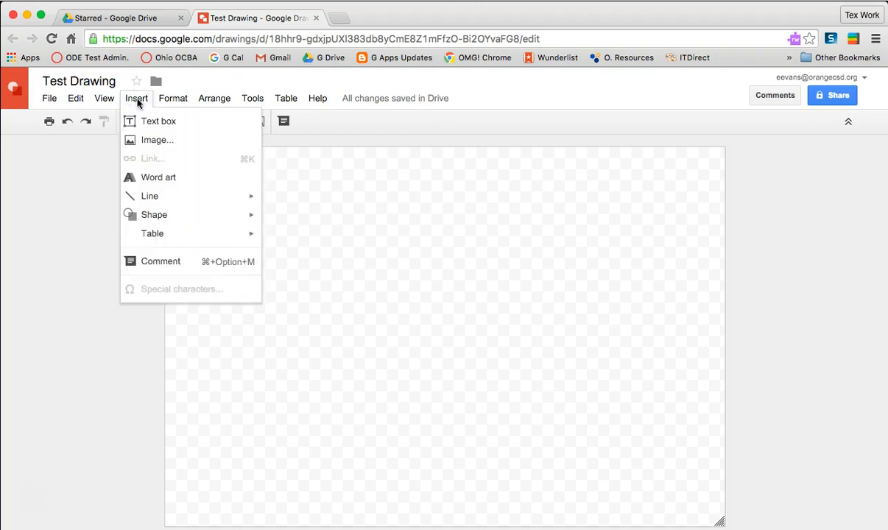
pyautogui.click(148, 126)
pyautogui.click(148, 125)
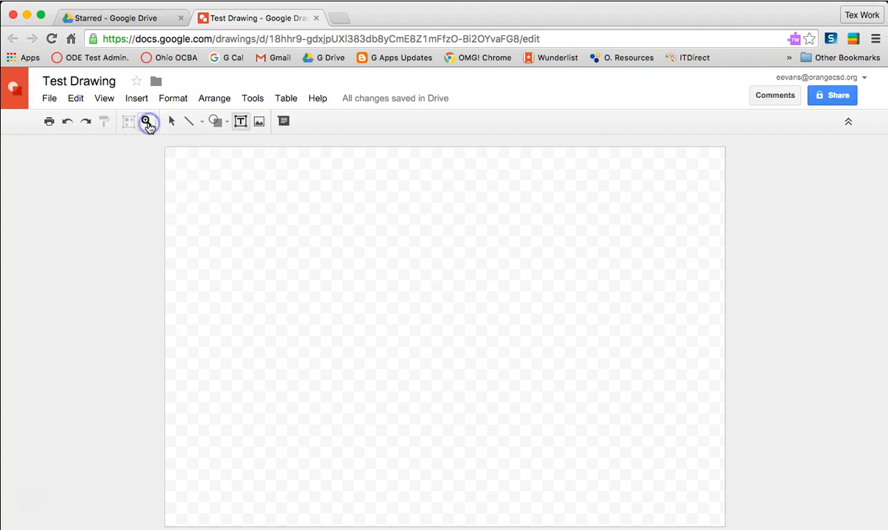
pyautogui.moveTo(195, 171); pyautogui.dragTo(366, 255)
pyautogui.click(326, 228)
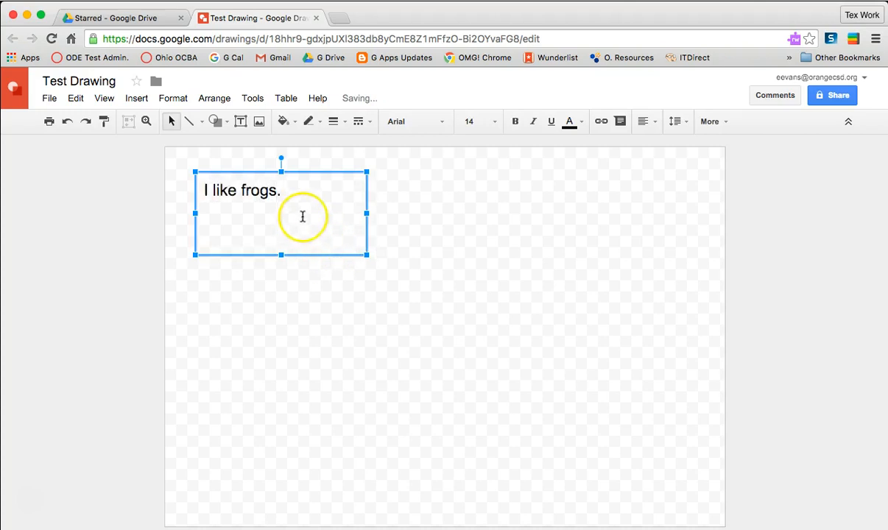
pyautogui.click(303, 298)
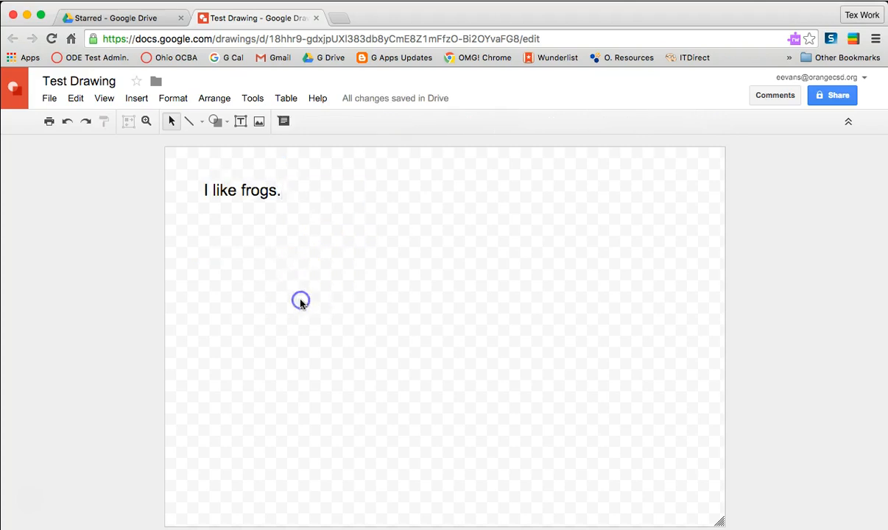
pyautogui.click(268, 222)
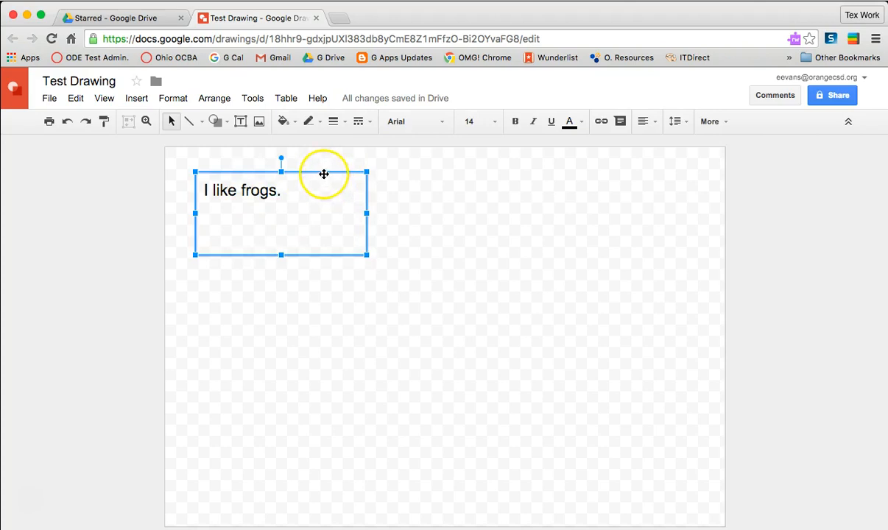
pyautogui.moveTo(337, 181)
pyautogui.mouseDown()
pyautogui.moveTo(395, 203)
pyautogui.moveTo(386, 192)
pyautogui.moveTo(334, 181)
pyautogui.mouseUp()
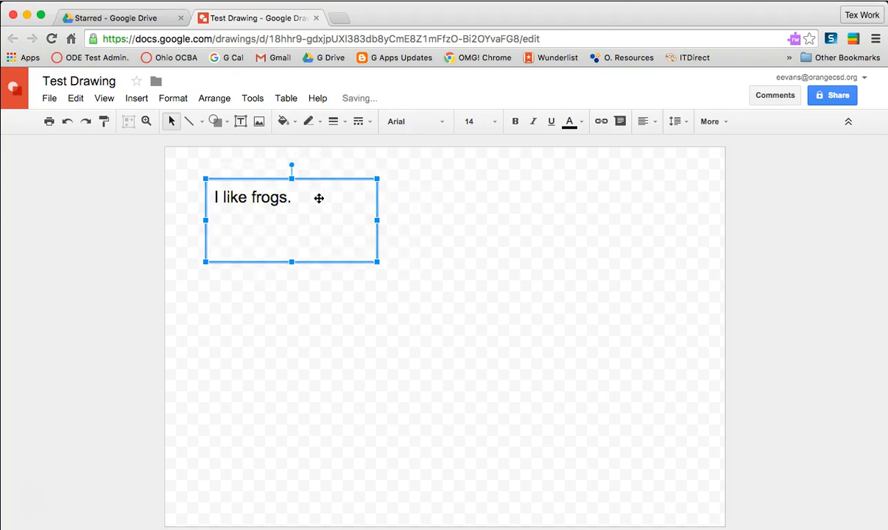
# Step: Format the "I like frogs." text in Bowlby One SC at size 36 and enlarge its box to fit both lines
pyautogui.rightClick(303, 207)
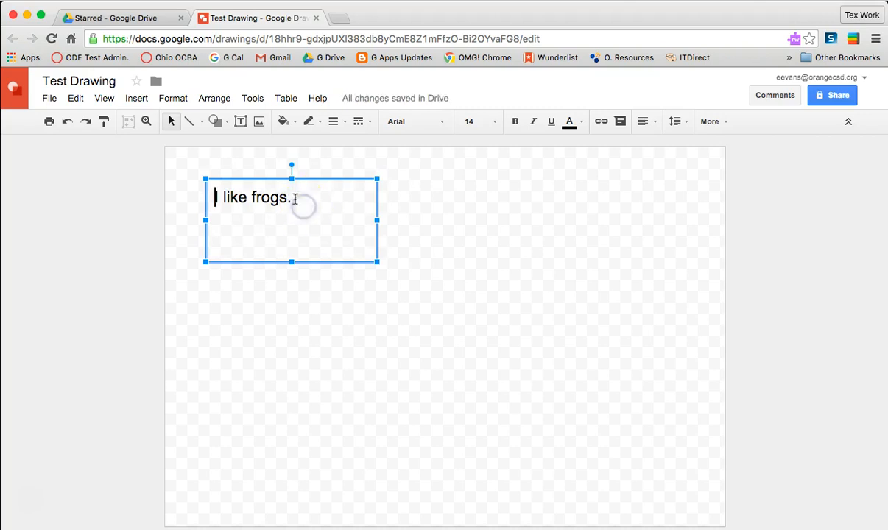
pyautogui.moveTo(300, 198); pyautogui.dragTo(210, 199)
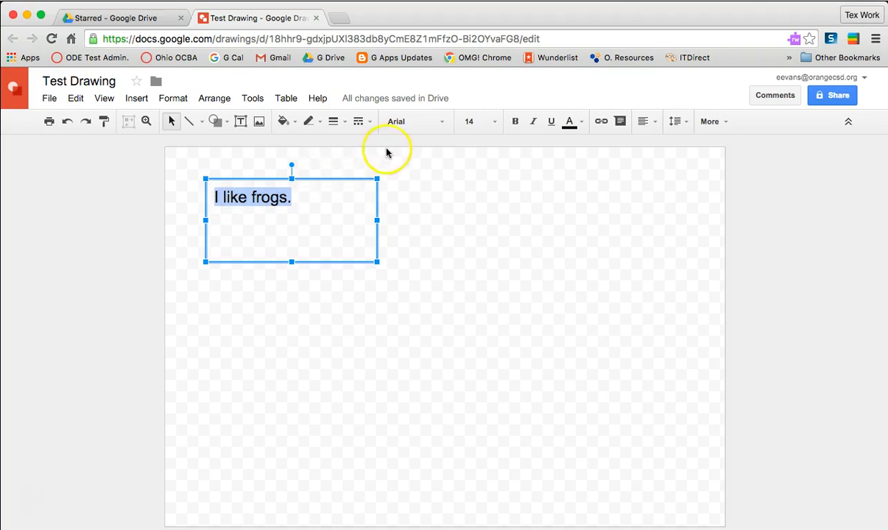
pyautogui.click(440, 126)
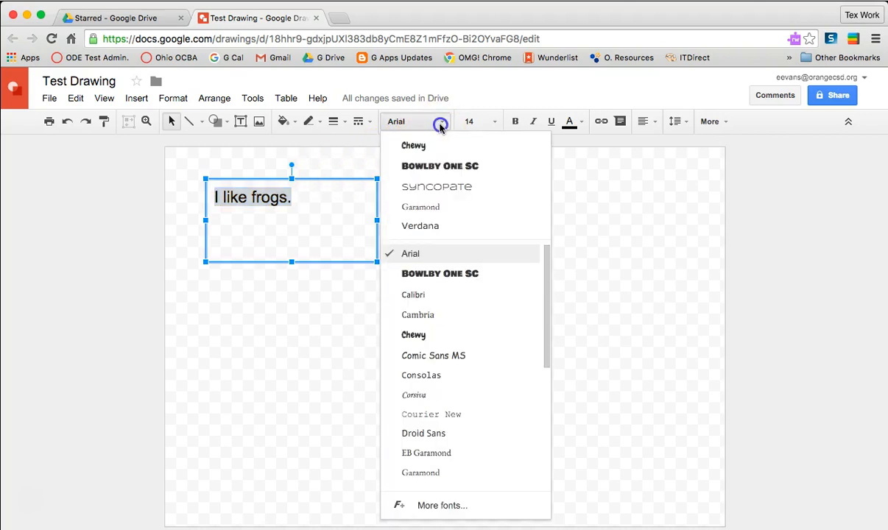
pyautogui.click(441, 165)
pyautogui.click(494, 125)
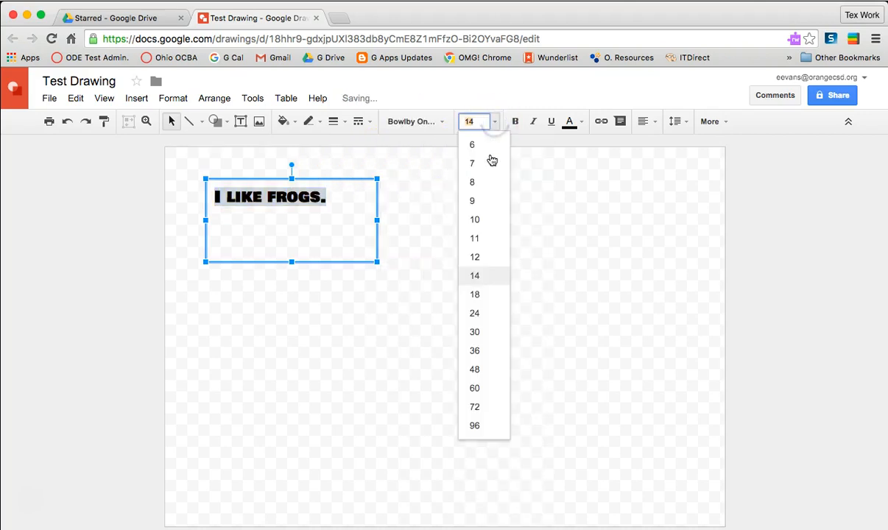
pyautogui.click(474, 350)
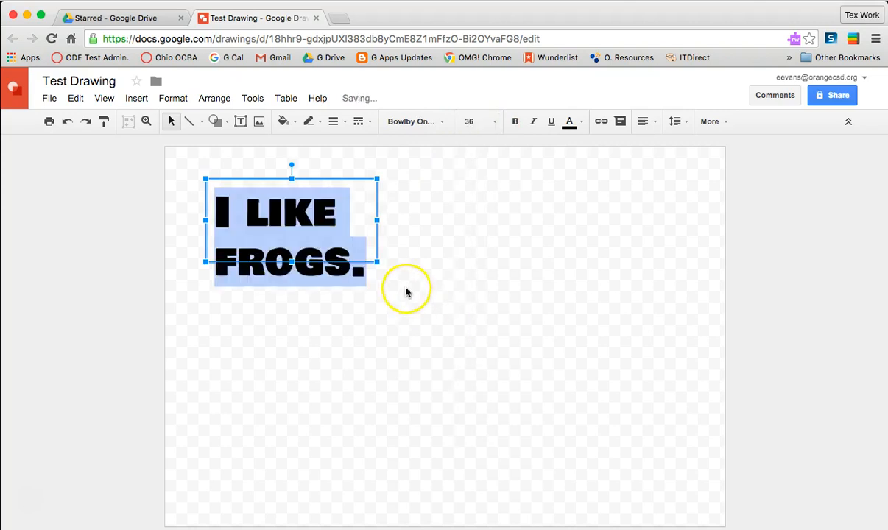
pyautogui.moveTo(378, 262); pyautogui.dragTo(394, 293)
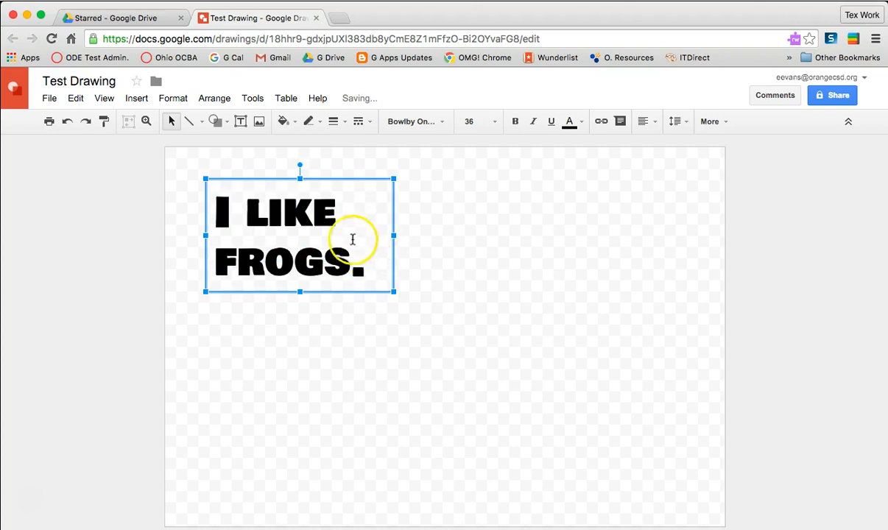
pyautogui.click(458, 220)
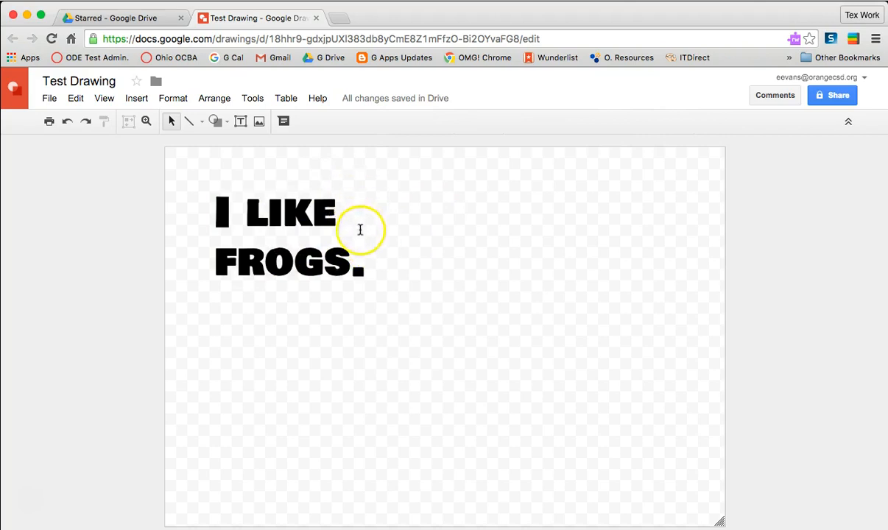
# Step: Fill the "I like frogs." text box with bright yellow
pyautogui.click(313, 272)
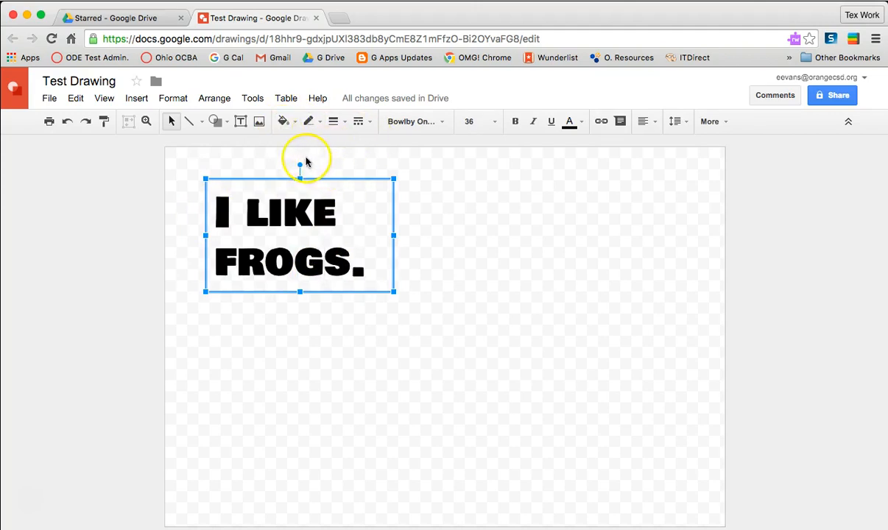
pyautogui.click(283, 121)
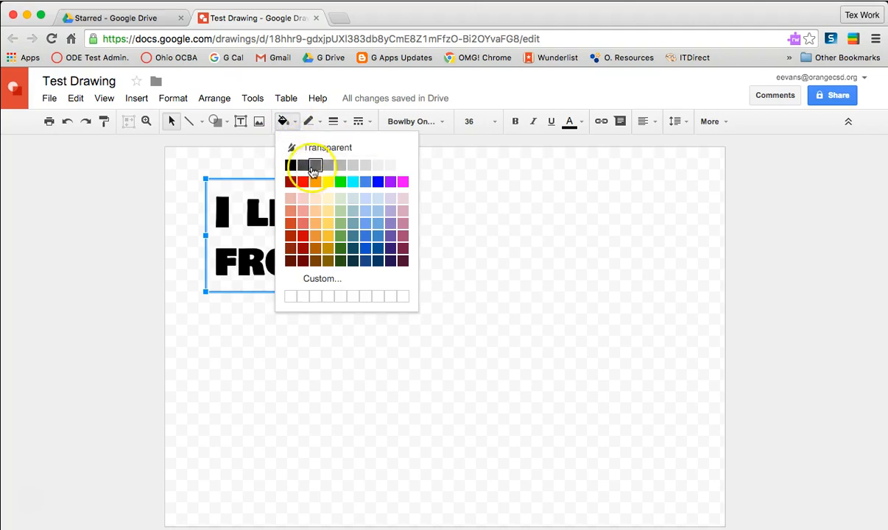
pyautogui.click(327, 183)
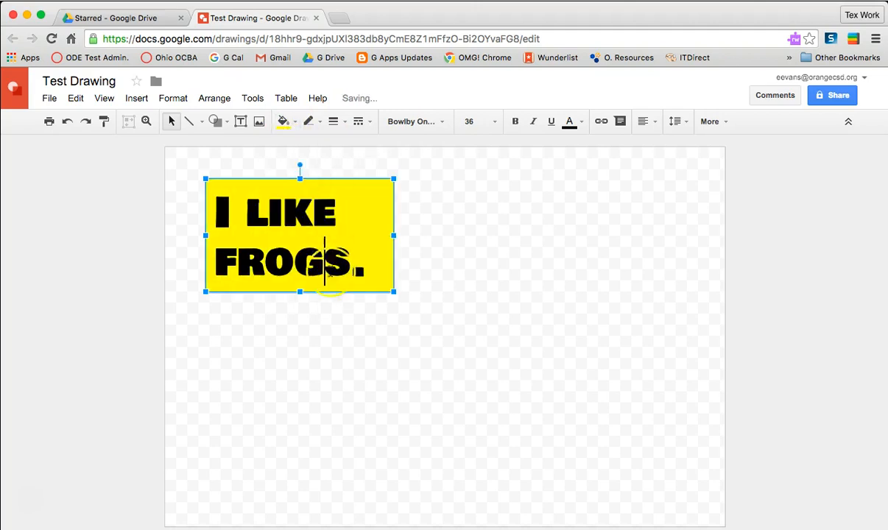
# Step: Give the yellow text box a blue border 12px thick, and deselect the box
pyautogui.click(316, 125)
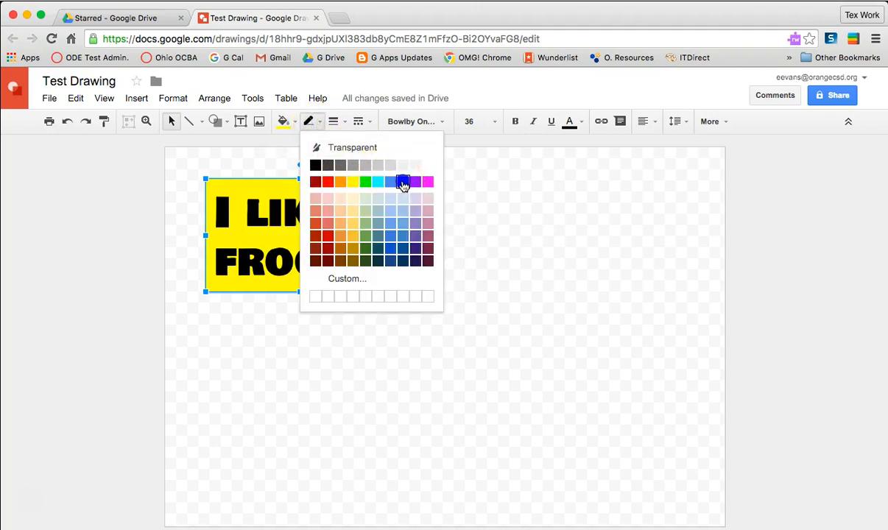
pyautogui.click(402, 182)
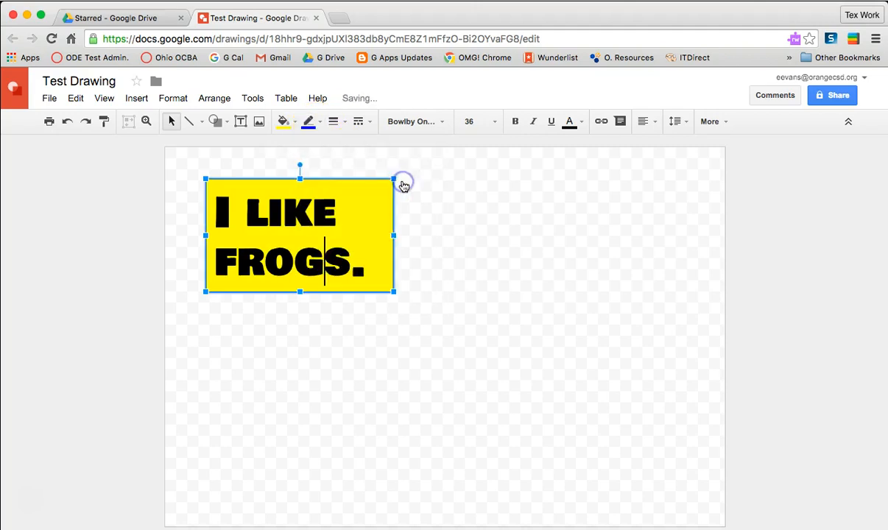
pyautogui.click(344, 124)
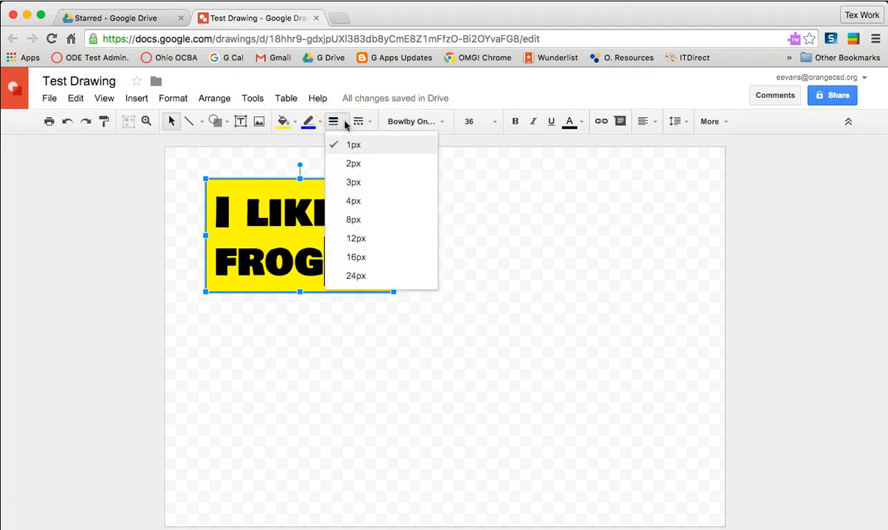
pyautogui.click(358, 238)
pyautogui.click(435, 254)
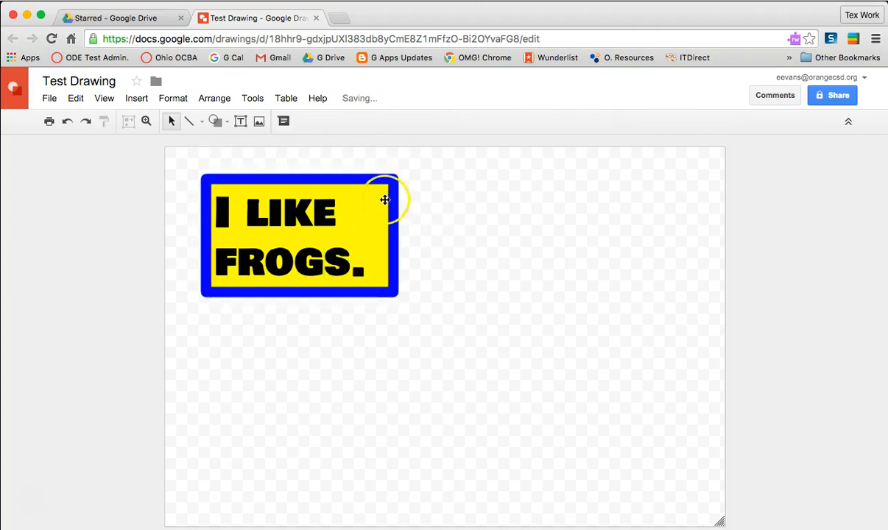
# Step: Make the yellow text box slightly narrower and taller, keep it in the canvas's upper-left area, and deselect it
pyautogui.moveTo(372, 185); pyautogui.dragTo(402, 224)
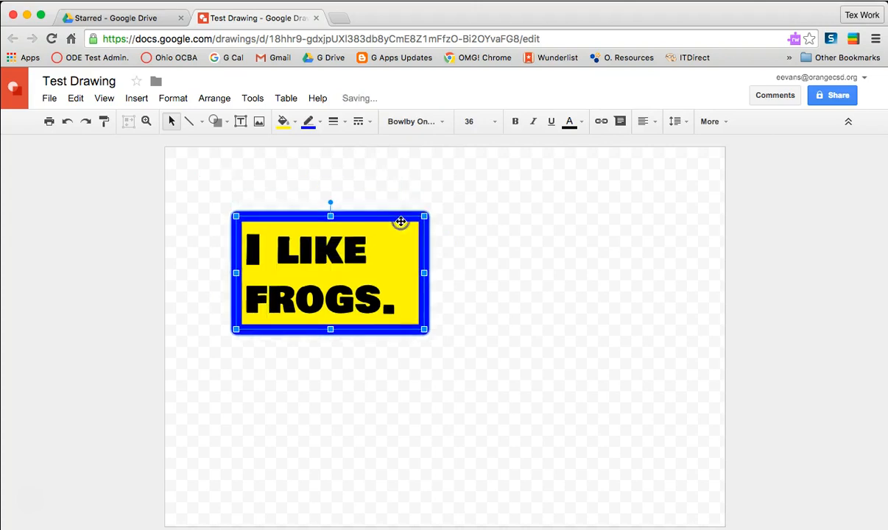
pyautogui.moveTo(424, 328); pyautogui.dragTo(411, 339)
pyautogui.moveTo(376, 217); pyautogui.dragTo(348, 178)
pyautogui.click(414, 230)
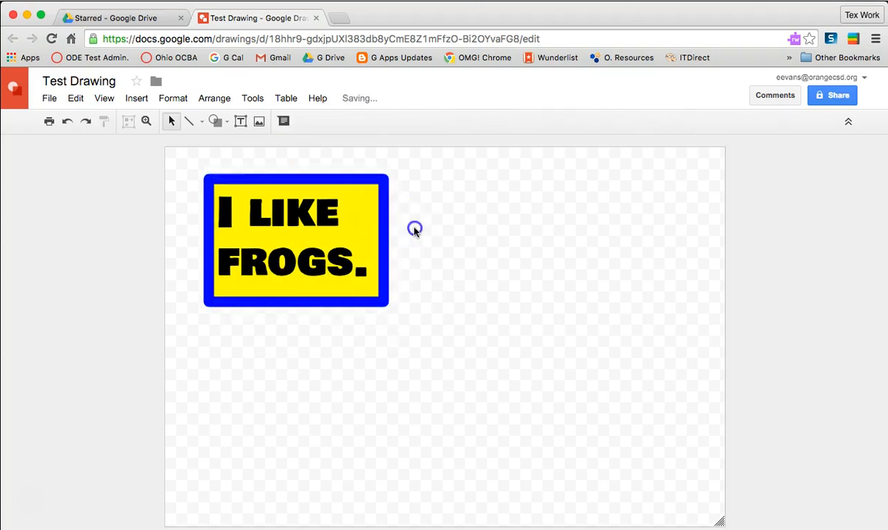
# Step: Start inserting an image and search Google images for "frog"
pyautogui.click(137, 98)
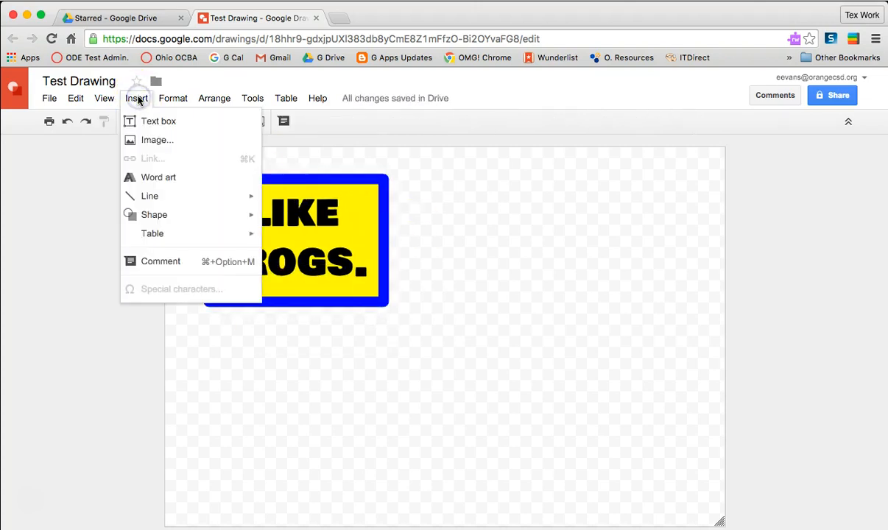
pyautogui.click(179, 145)
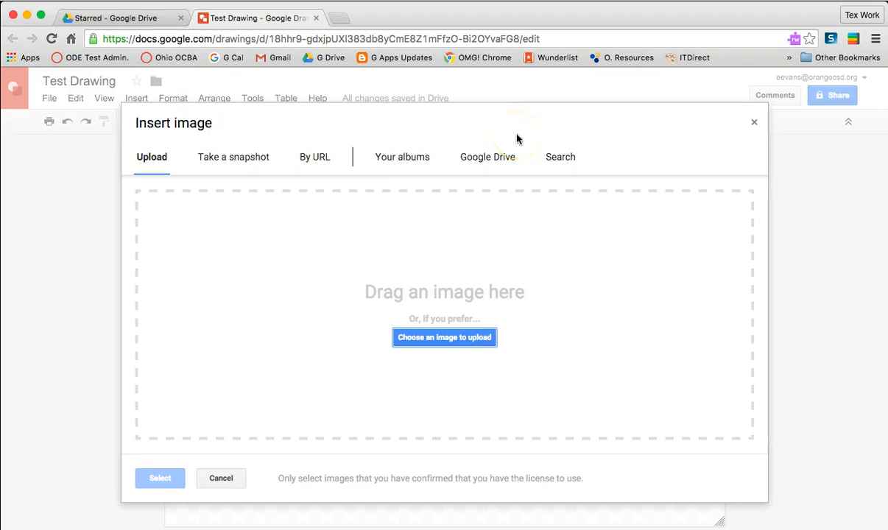
pyautogui.click(561, 160)
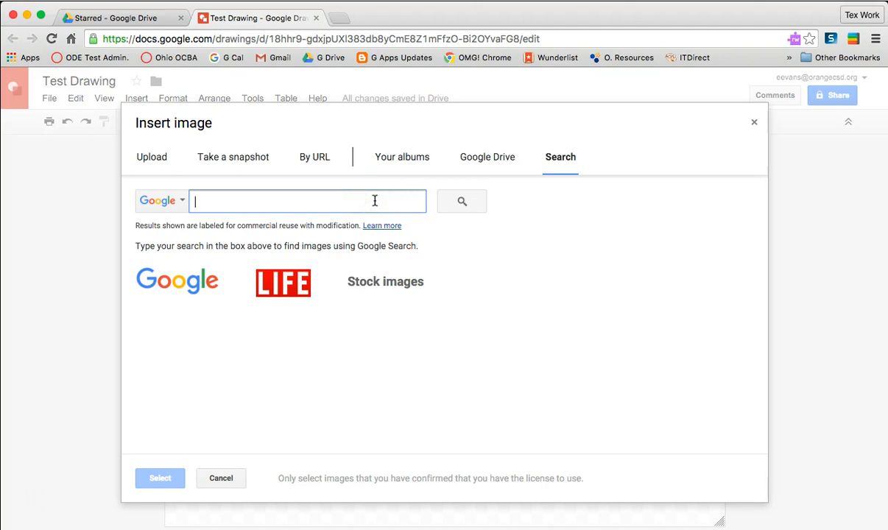
pyautogui.write('frog')
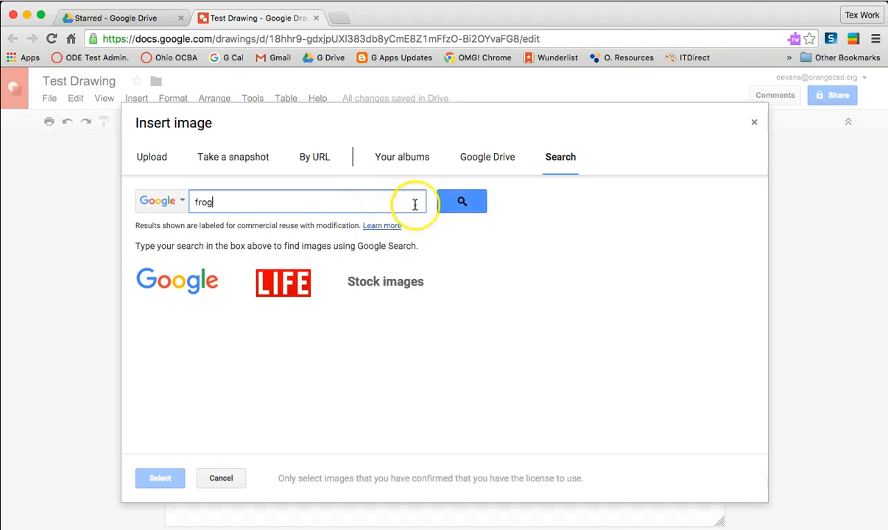
pyautogui.click(472, 204)
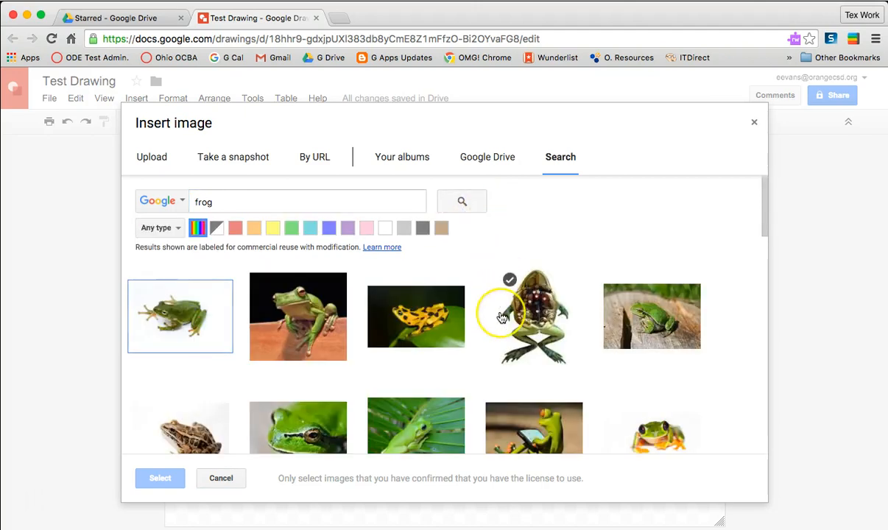
# Step: Insert the front-facing green frog with orange legs on a white background from the image results
pyautogui.scroll(-3, 501, 313)
pyautogui.scroll(-3, 505, 301)
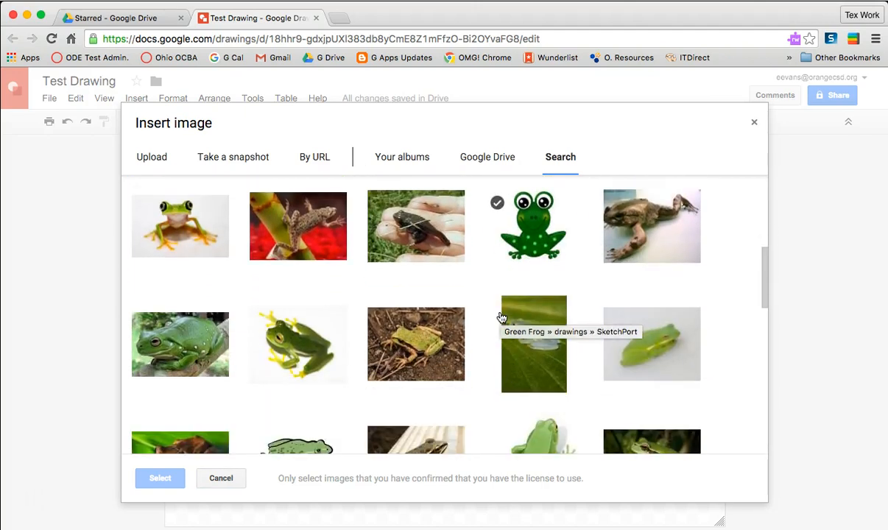
pyautogui.scroll(1, 505, 302)
pyautogui.click(259, 267)
pyautogui.click(176, 235)
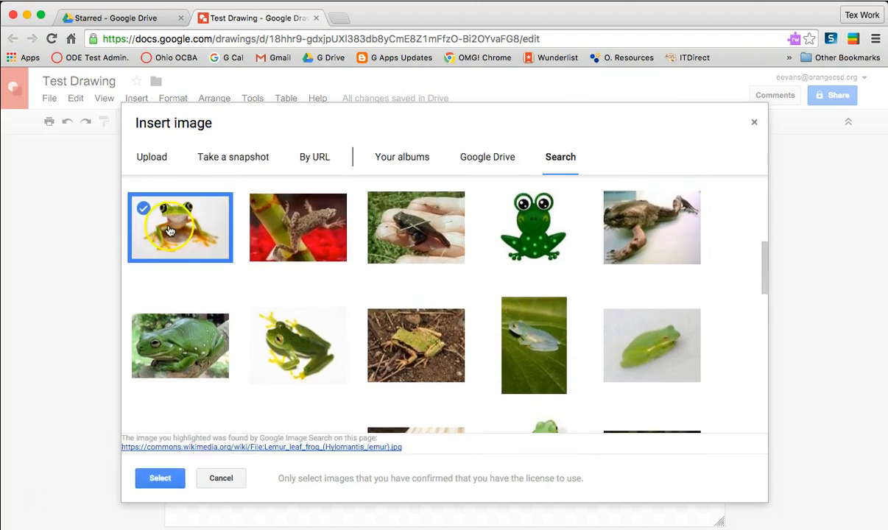
pyautogui.click(160, 484)
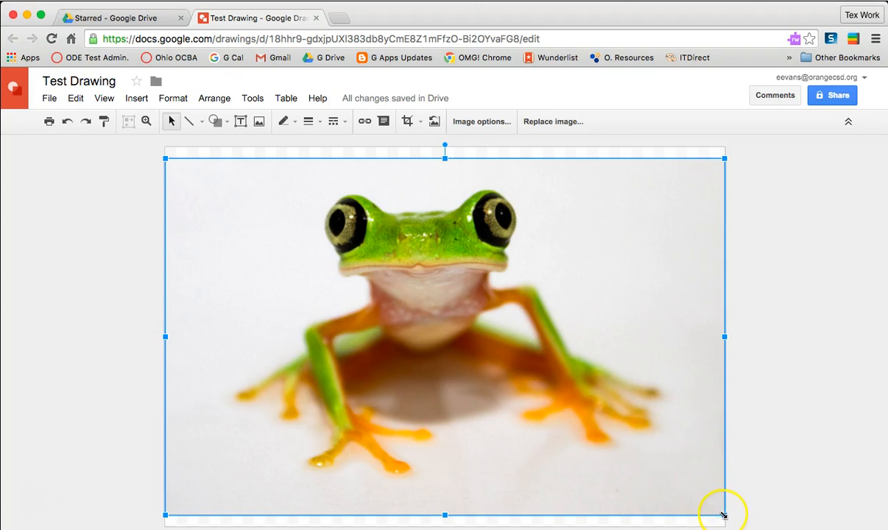
# Step: Shrink the frog picture to about a third of the canvas width and place it overlapping the text box's lower-right corner
pyautogui.moveTo(722, 513); pyautogui.dragTo(360, 232)
pyautogui.moveTo(291, 209); pyautogui.dragTo(468, 283)
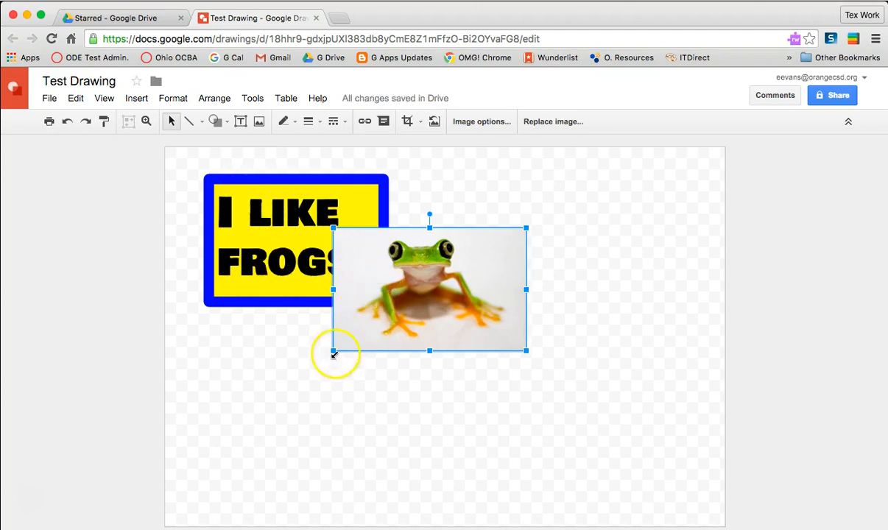
pyautogui.click(368, 379)
pyautogui.click(399, 290)
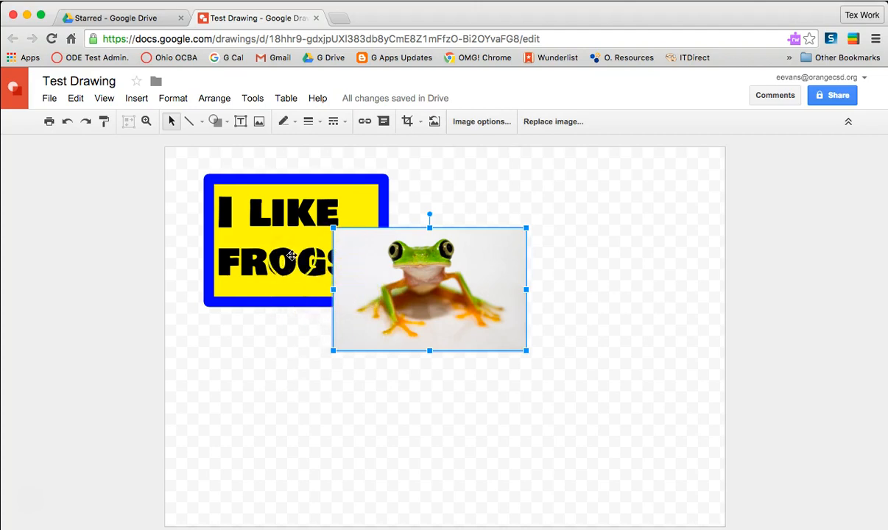
# Step: Bring the yellow text box in front of the frog picture and nudge it slightly up and left
pyautogui.click(319, 183)
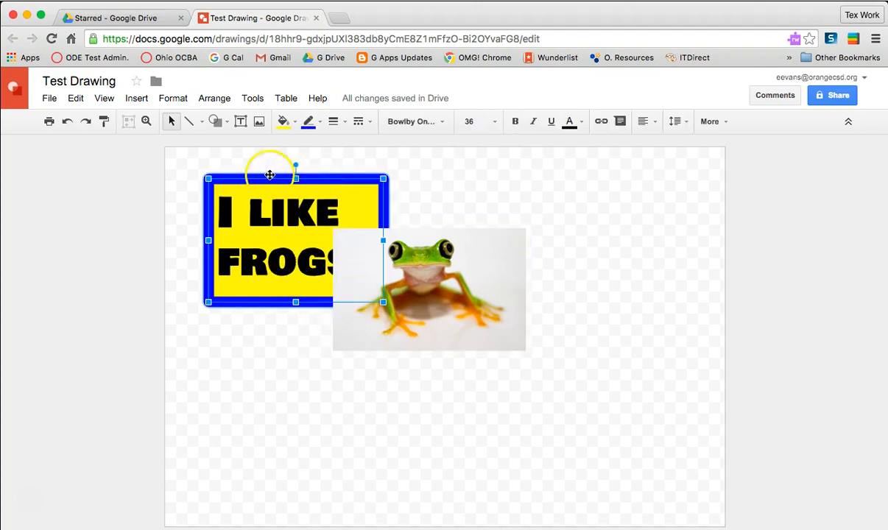
pyautogui.click(220, 100)
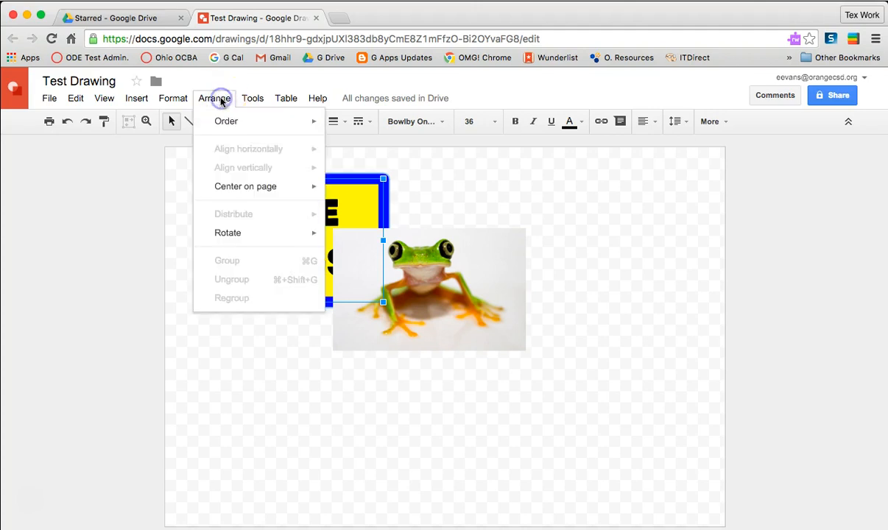
pyautogui.click(231, 120)
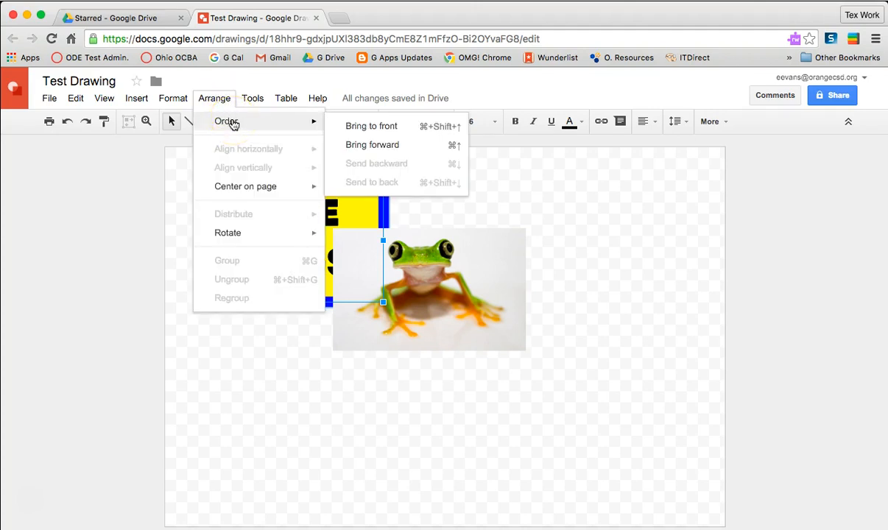
pyautogui.click(359, 126)
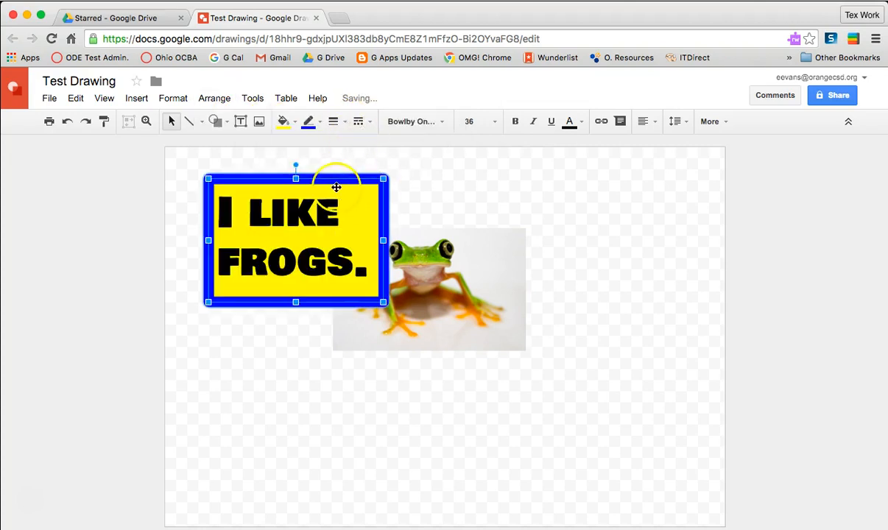
pyautogui.moveTo(333, 181); pyautogui.dragTo(330, 176)
pyautogui.click(392, 362)
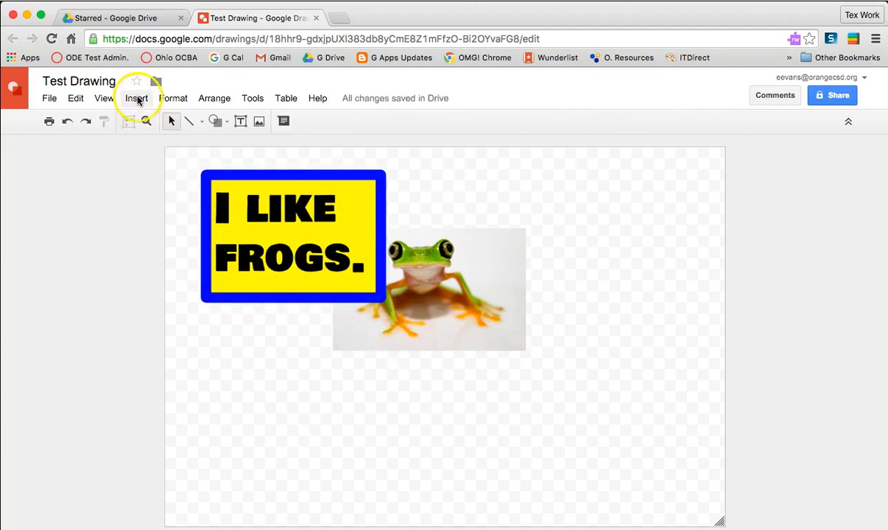
# Step: Insert word art reading "FROGS"
pyautogui.click(137, 98)
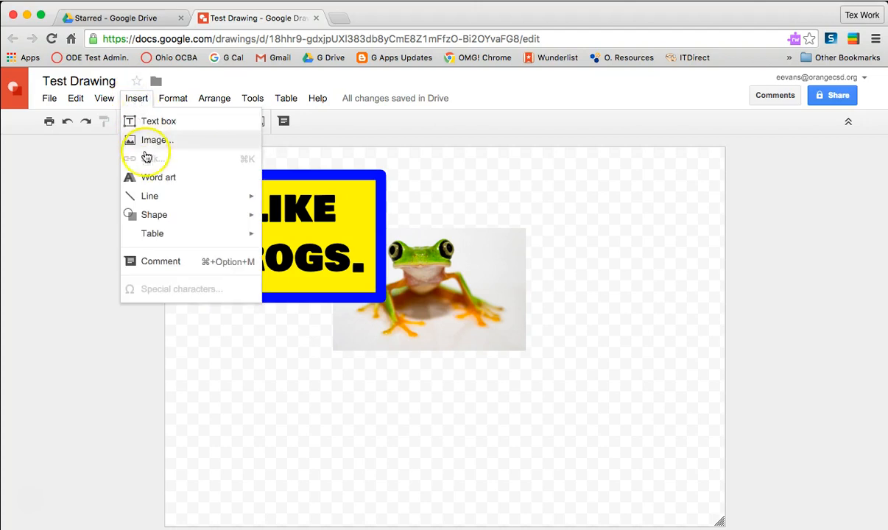
pyautogui.click(151, 178)
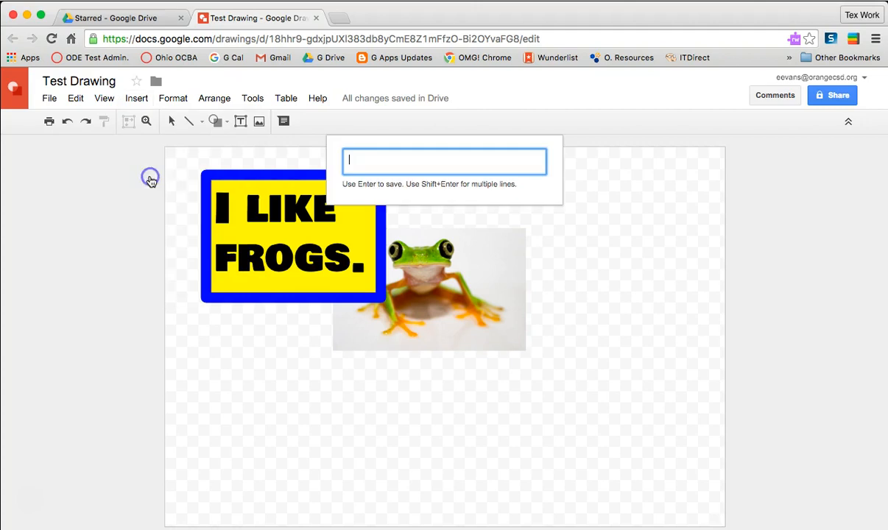
pyautogui.write('FROGS')
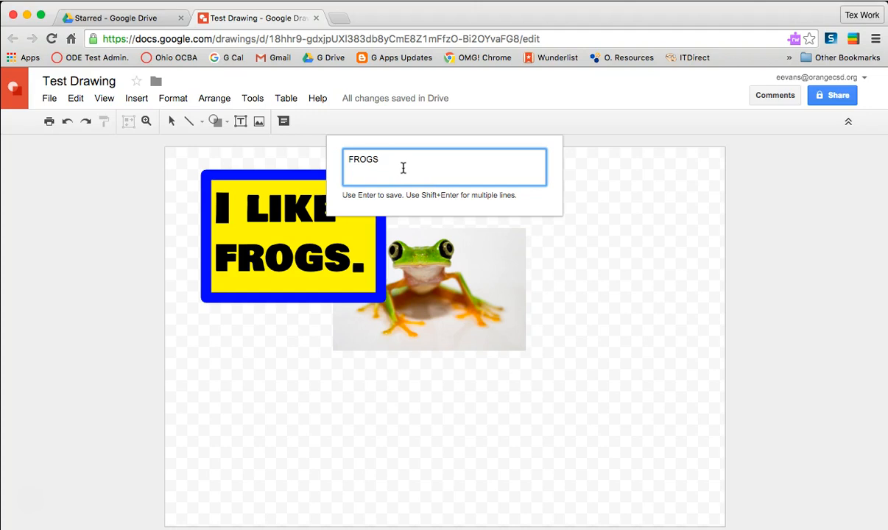
pyautogui.press('Return')
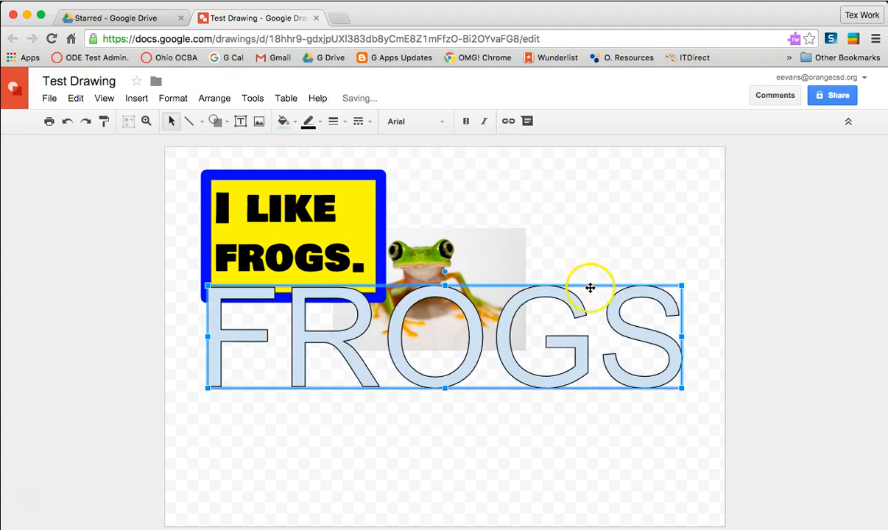
# Step: Shrink the FROGS word art to about half the canvas width and place it below the frog picture
pyautogui.moveTo(590, 289); pyautogui.dragTo(582, 361)
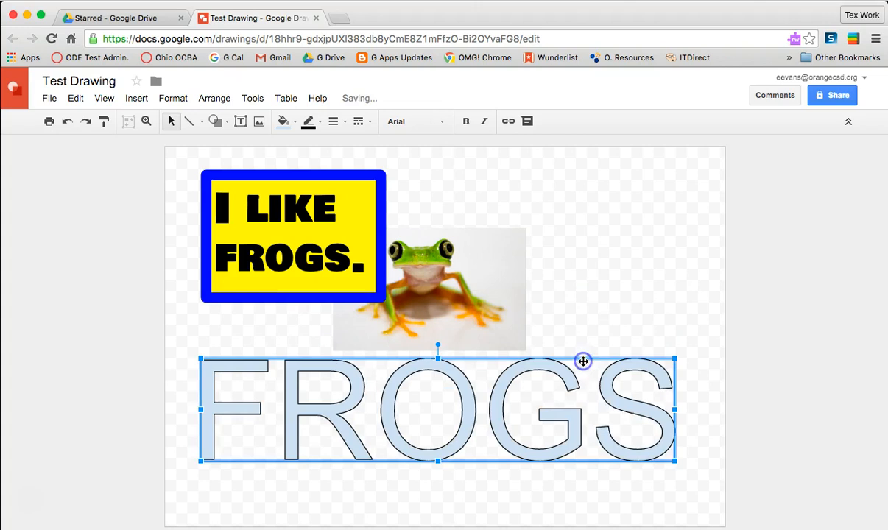
pyautogui.moveTo(673, 461); pyautogui.dragTo(507, 433)
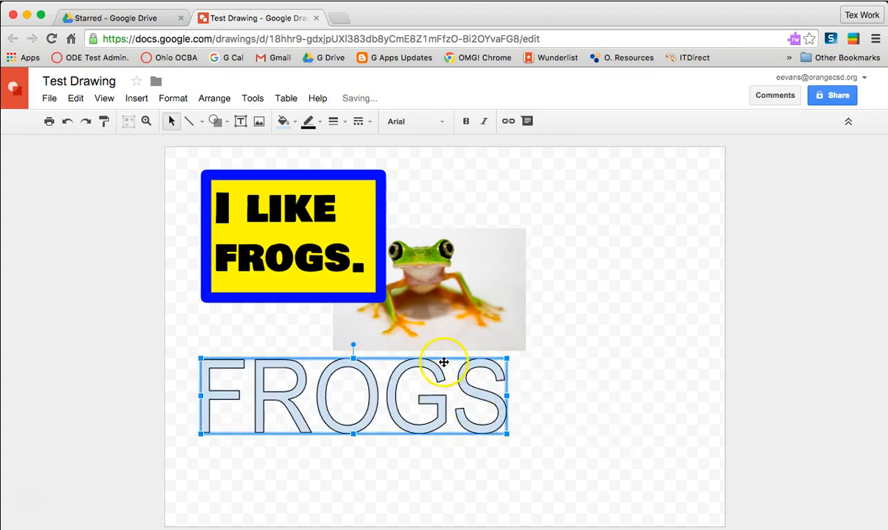
pyautogui.moveTo(444, 361); pyautogui.dragTo(539, 371)
pyautogui.click(604, 349)
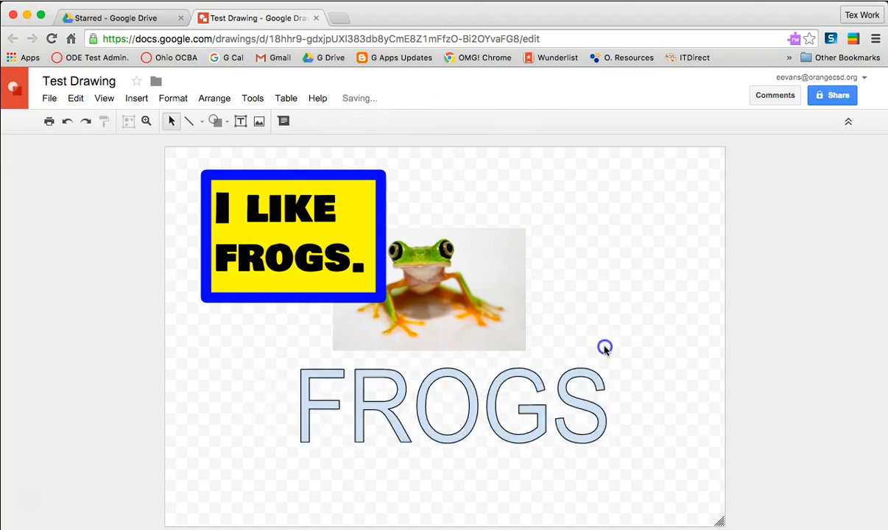
# Step: Fill the FROGS word art with red and give it a magenta outline
pyautogui.click(537, 379)
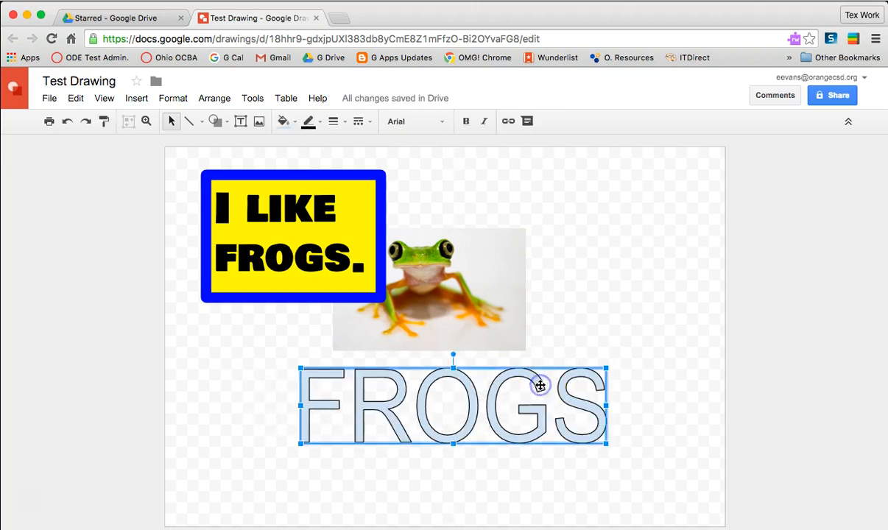
pyautogui.click(291, 126)
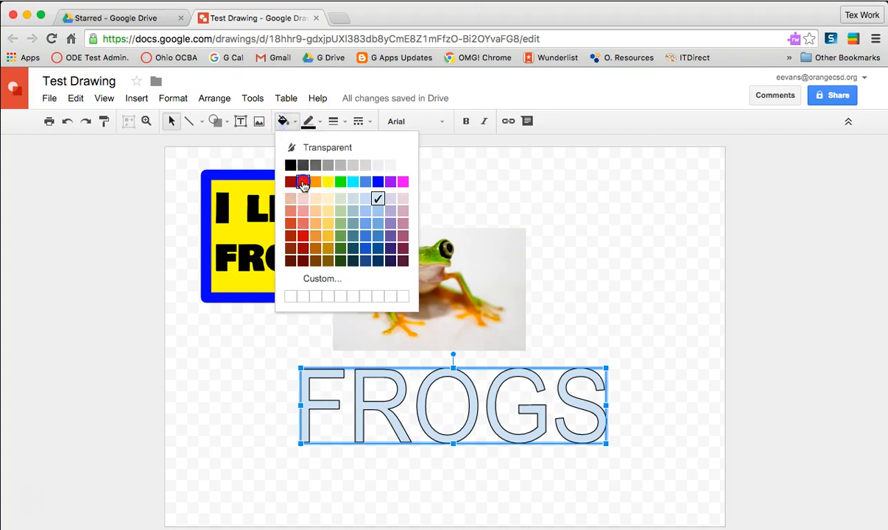
pyautogui.click(302, 184)
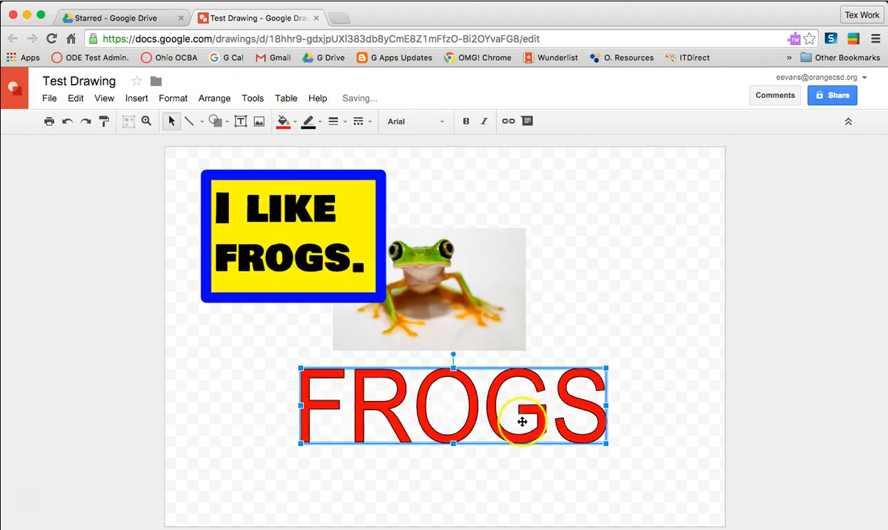
pyautogui.click(320, 122)
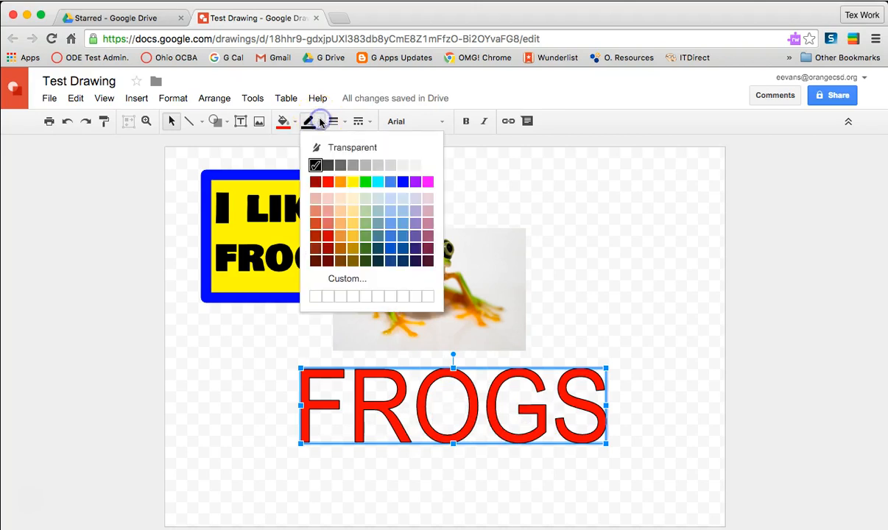
pyautogui.click(427, 183)
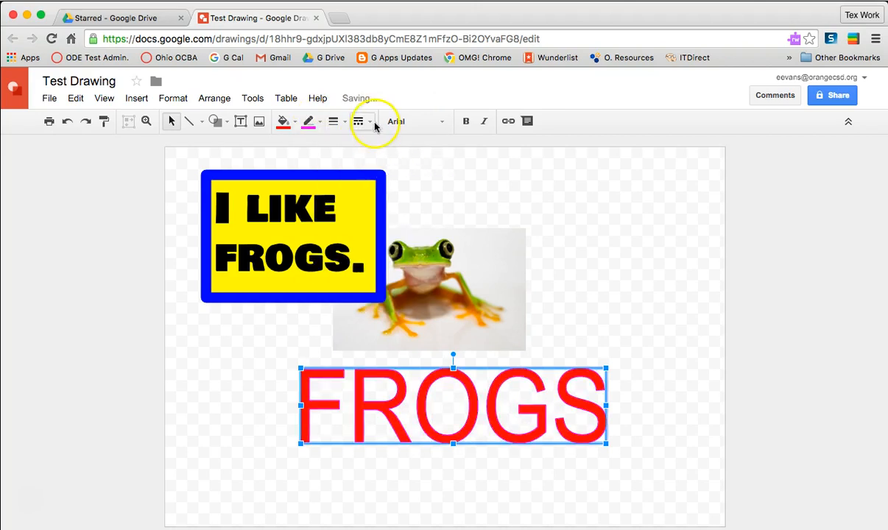
# Step: Try a 12px outline on the FROGS word art, reduce it to 3px, and reselect the word art
pyautogui.click(340, 125)
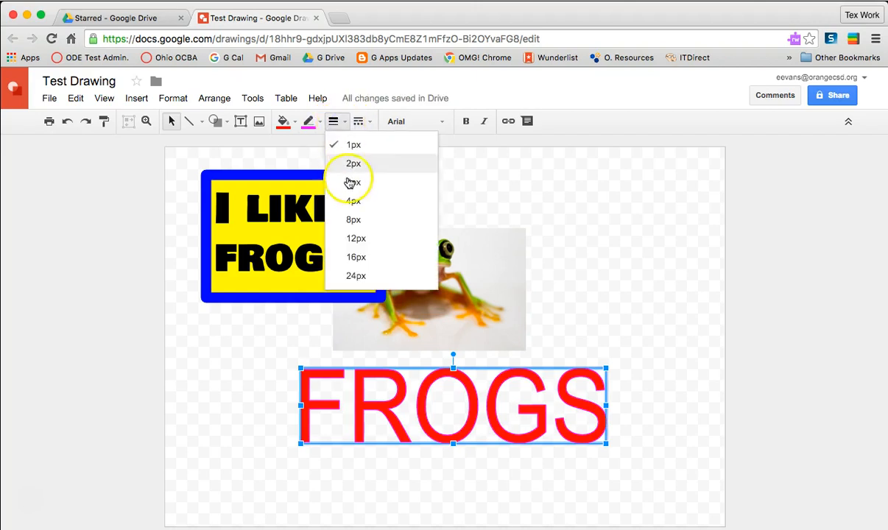
pyautogui.click(355, 236)
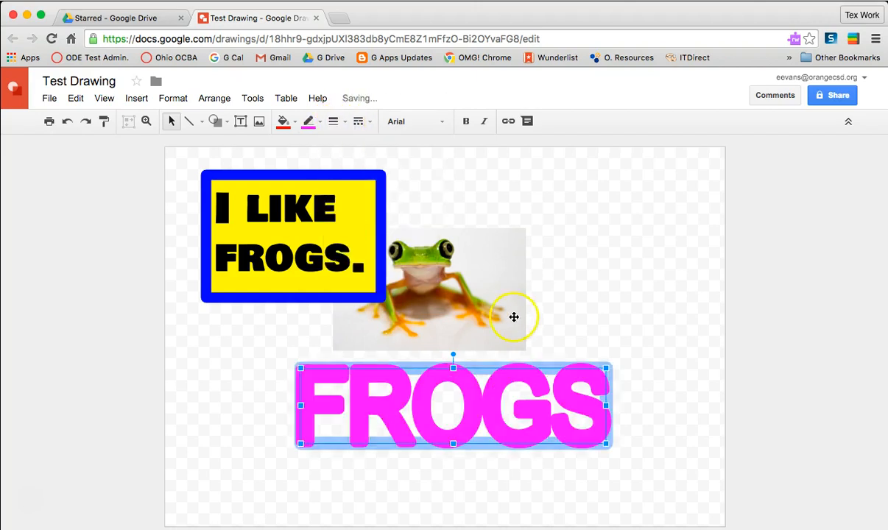
pyautogui.click(310, 122)
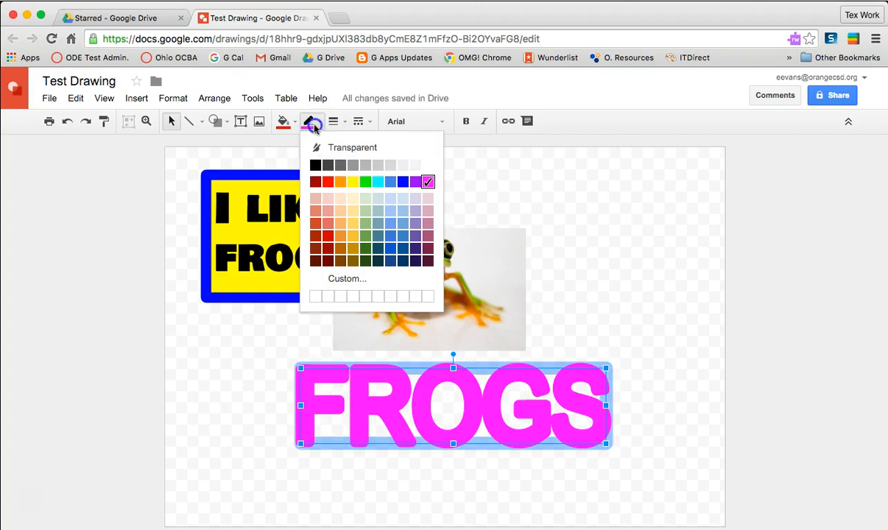
pyautogui.click(333, 121)
pyautogui.click(357, 184)
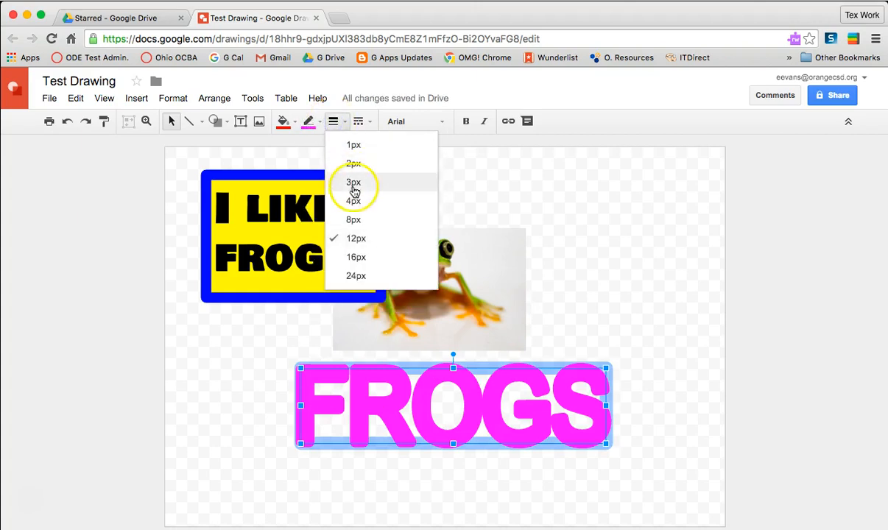
pyautogui.click(569, 317)
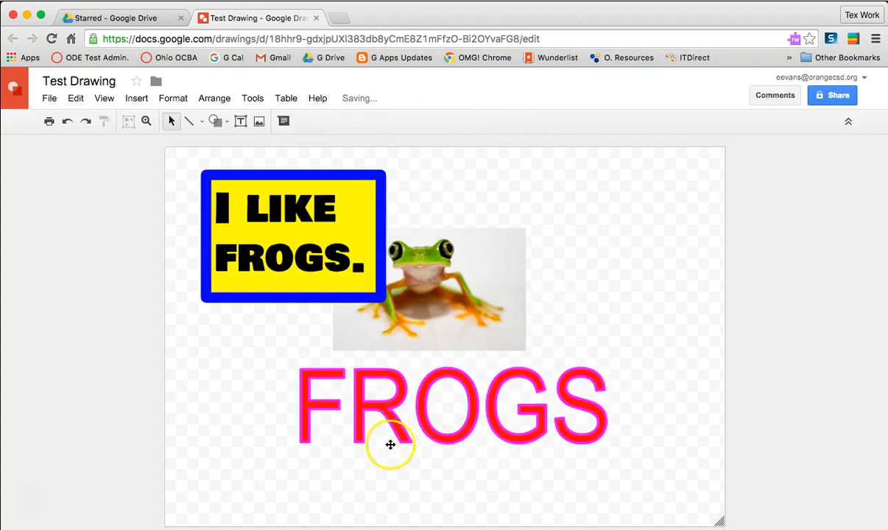
pyautogui.click(453, 417)
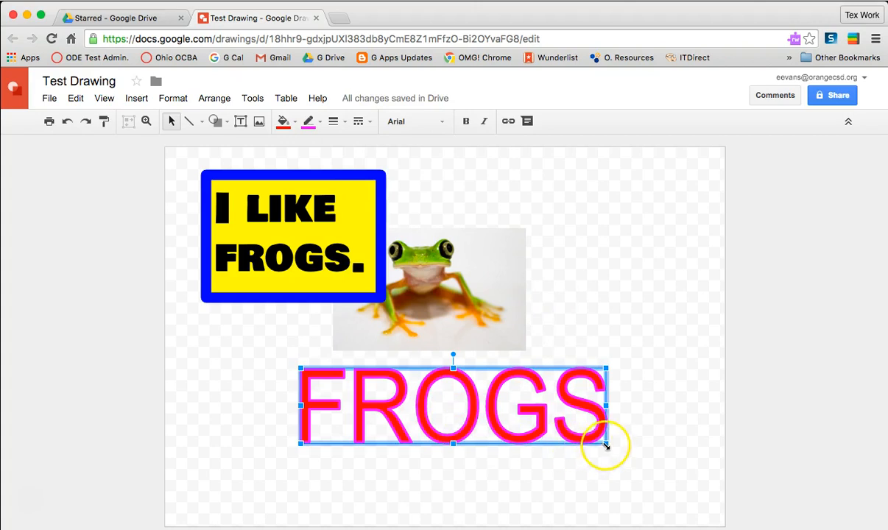
# Step: Shrink the FROGS word art slightly and set its font to Chewy after trying Consolas
pyautogui.moveTo(596, 440); pyautogui.dragTo(552, 431)
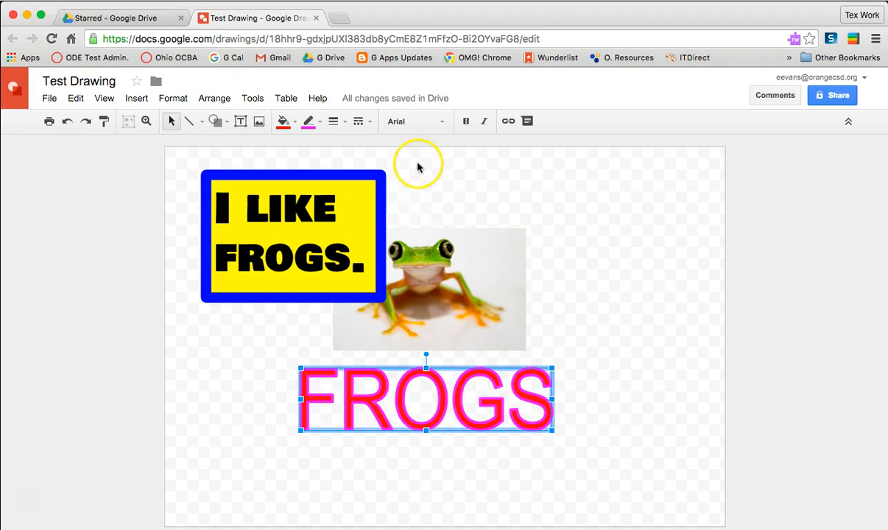
pyautogui.click(441, 121)
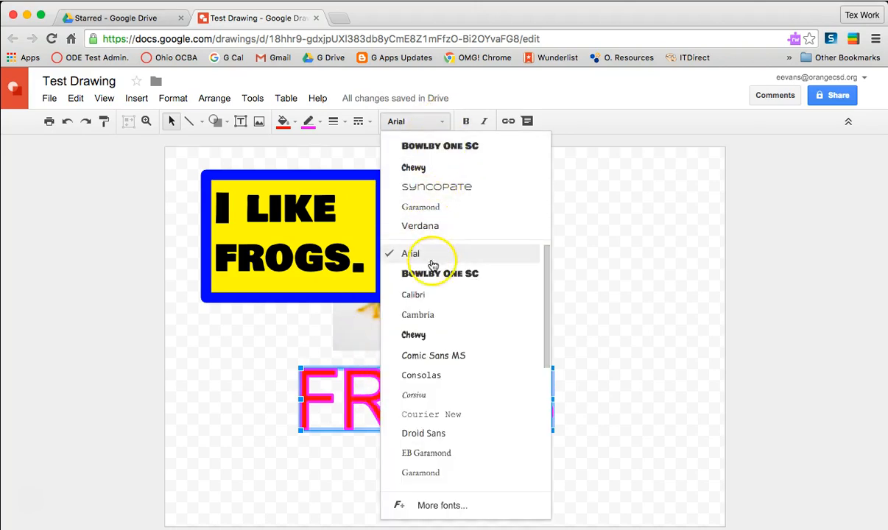
pyautogui.click(425, 376)
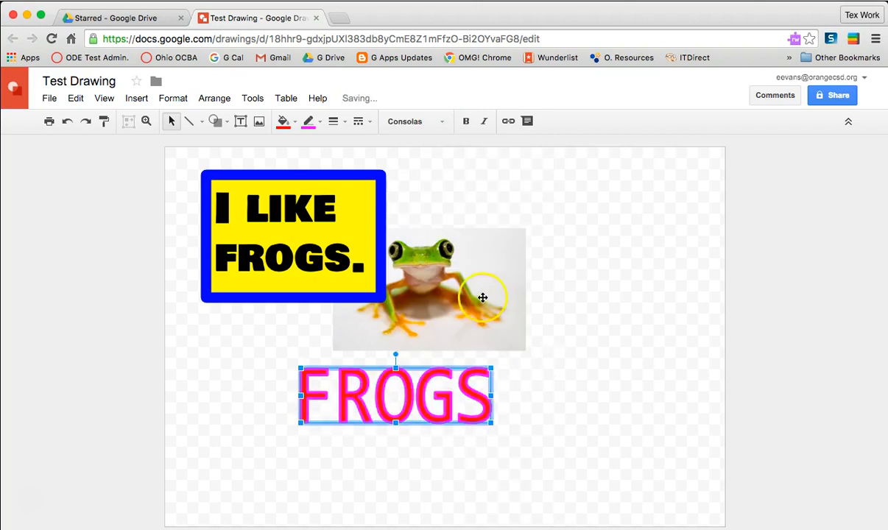
pyautogui.click(426, 123)
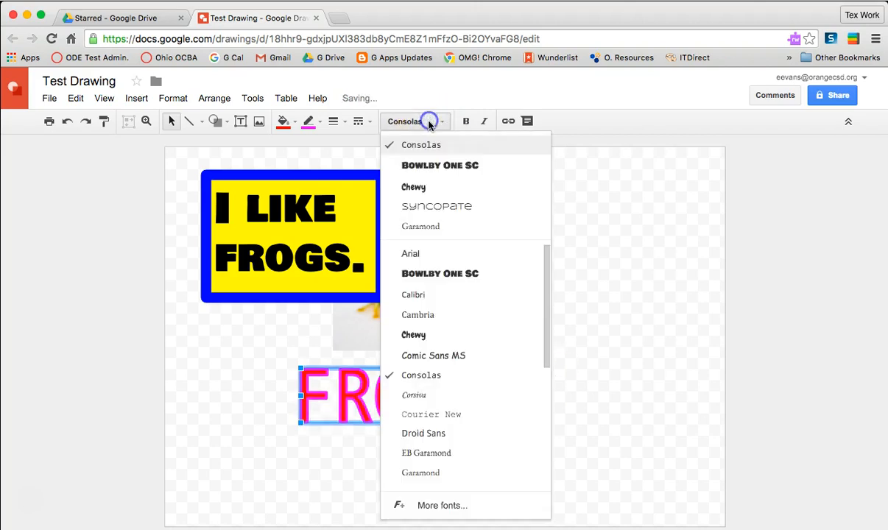
pyautogui.click(420, 335)
# Step: Move the FROGS word art to the upper right of the frog picture, slightly overlapping its corner, and keep it selected
pyautogui.moveTo(426, 387); pyautogui.dragTo(579, 188)
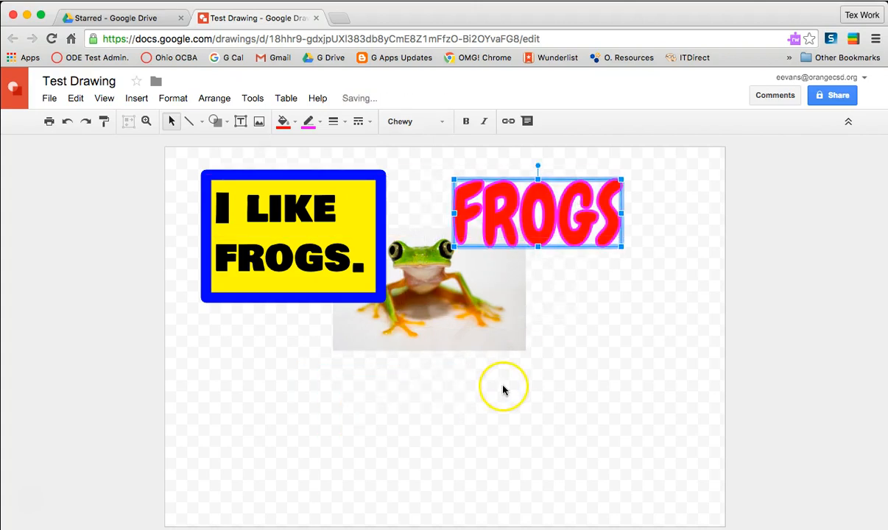
pyautogui.click(503, 390)
pyautogui.click(469, 202)
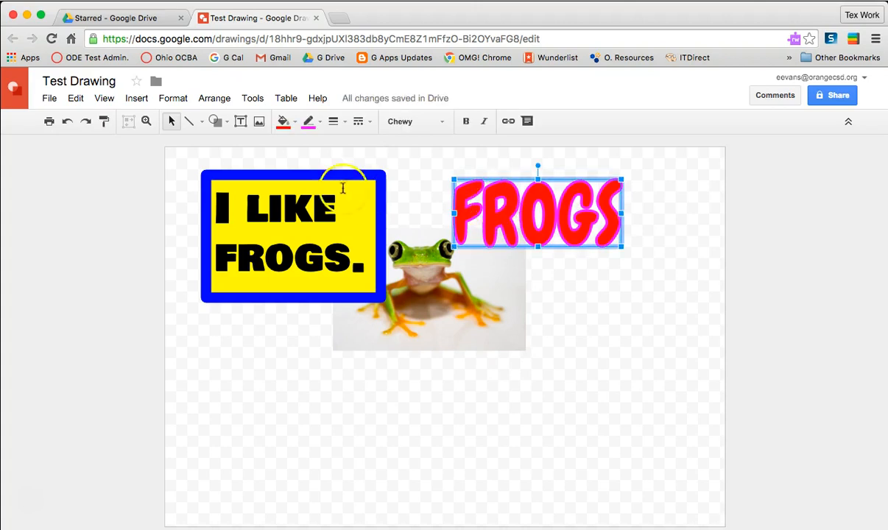
pyautogui.click(138, 99)
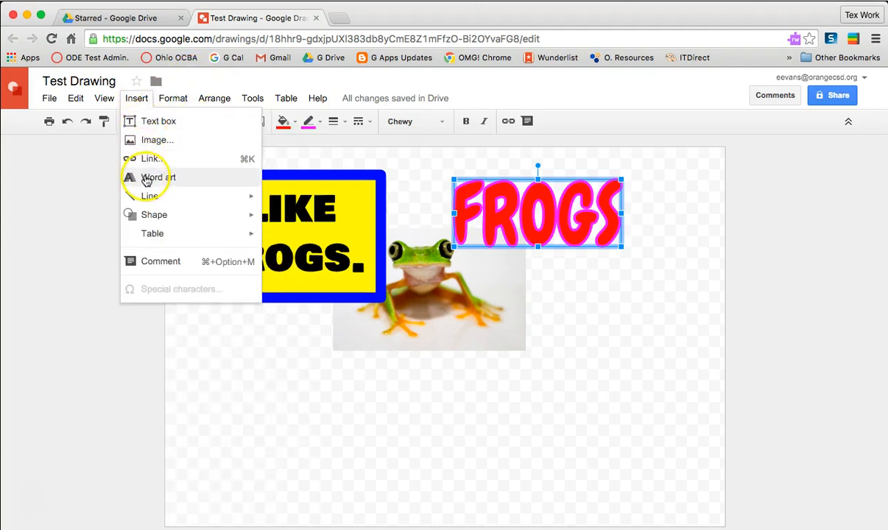
pyautogui.moveTo(151, 199)
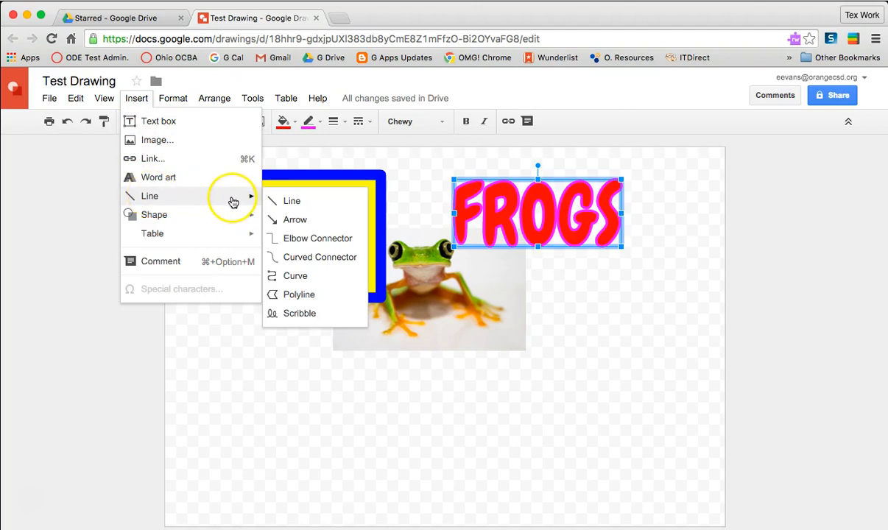
pyautogui.click(292, 314)
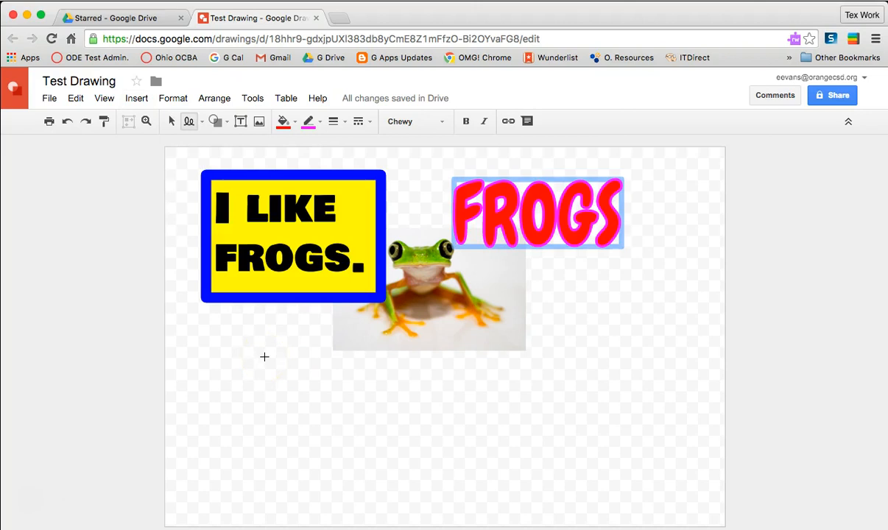
pyautogui.click(127, 98)
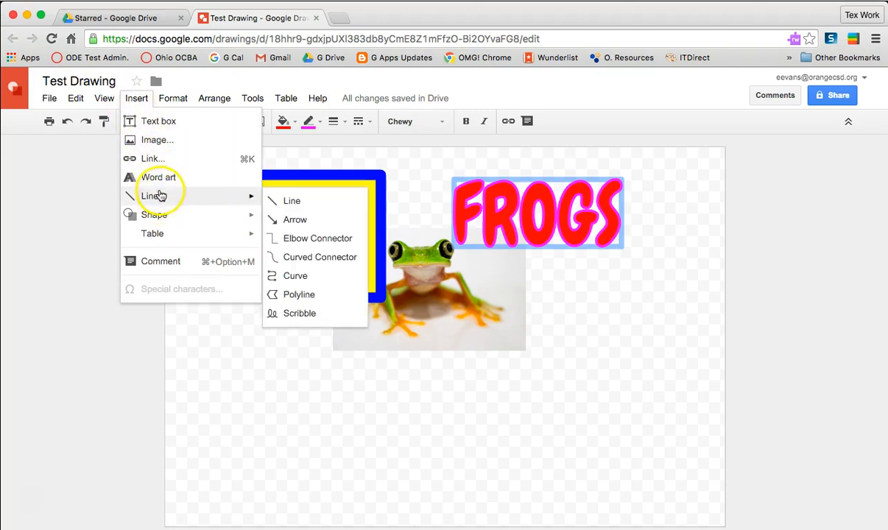
pyautogui.click(293, 312)
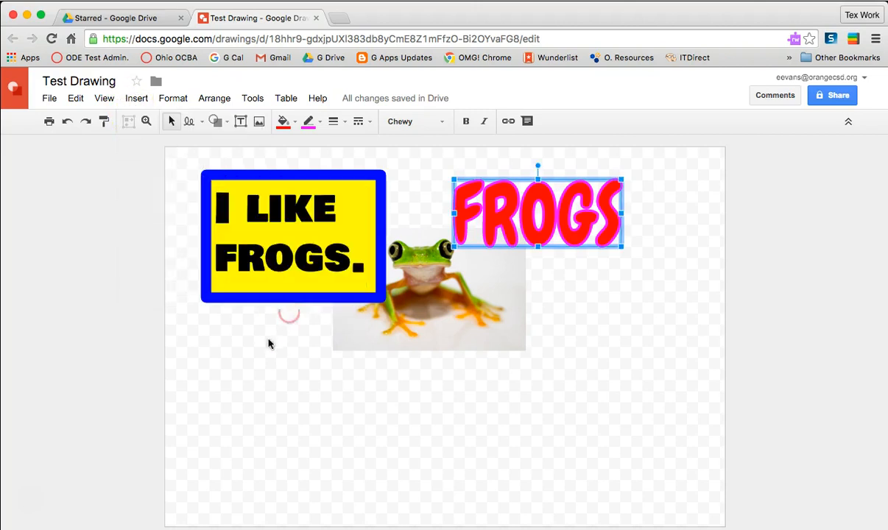
pyautogui.moveTo(258, 362); pyautogui.dragTo(339, 402)
# Step: Draw a large freehand scribble across the lower part of the frog picture with the Scribble line, and return to the Select tool
pyautogui.click(135, 103)
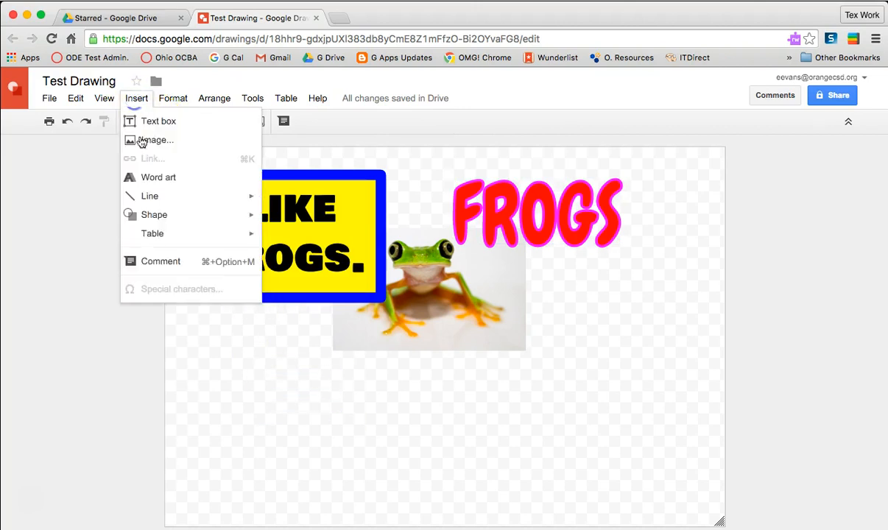
pyautogui.moveTo(169, 195)
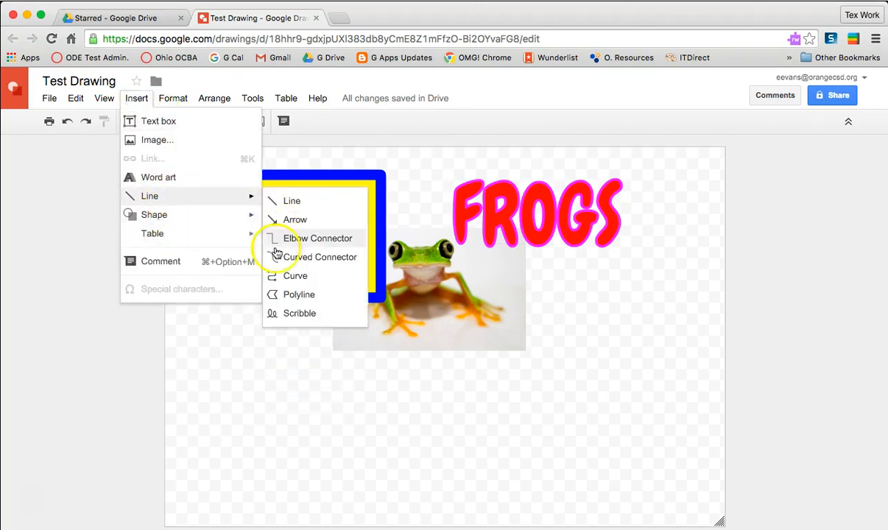
pyautogui.click(280, 312)
pyautogui.moveTo(351, 374)
pyautogui.mouseDown()
pyautogui.moveTo(362, 353)
pyautogui.moveTo(415, 372)
pyautogui.mouseUp()
pyautogui.moveTo(564, 356)
pyautogui.mouseDown()
pyautogui.moveTo(508, 388)
pyautogui.moveTo(484, 371)
pyautogui.moveTo(300, 328)
pyautogui.mouseUp()
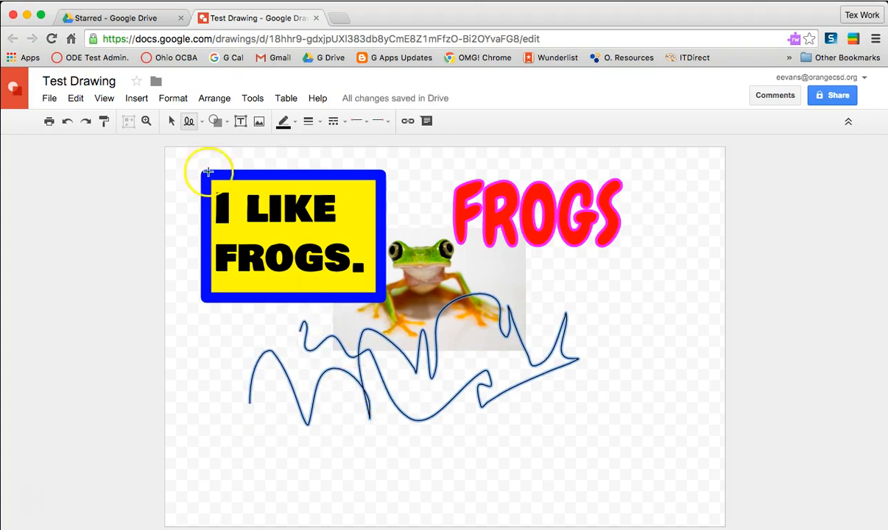
pyautogui.click(172, 122)
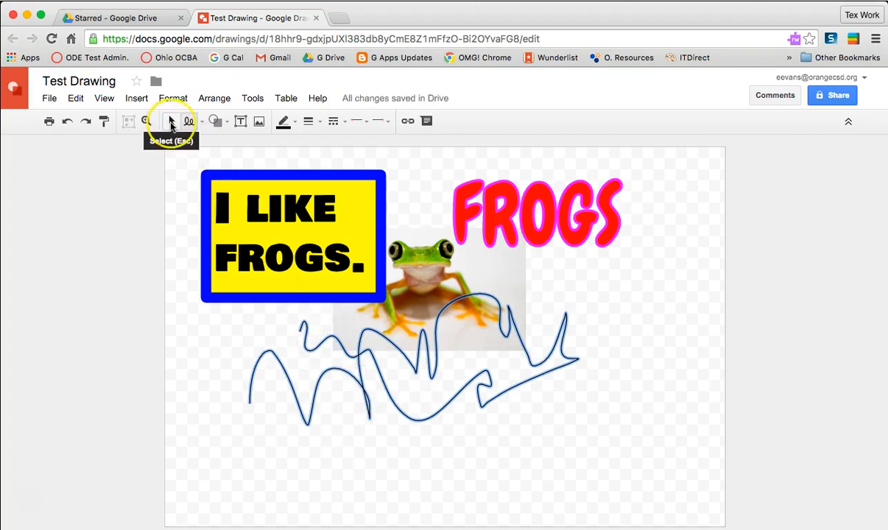
pyautogui.click(170, 124)
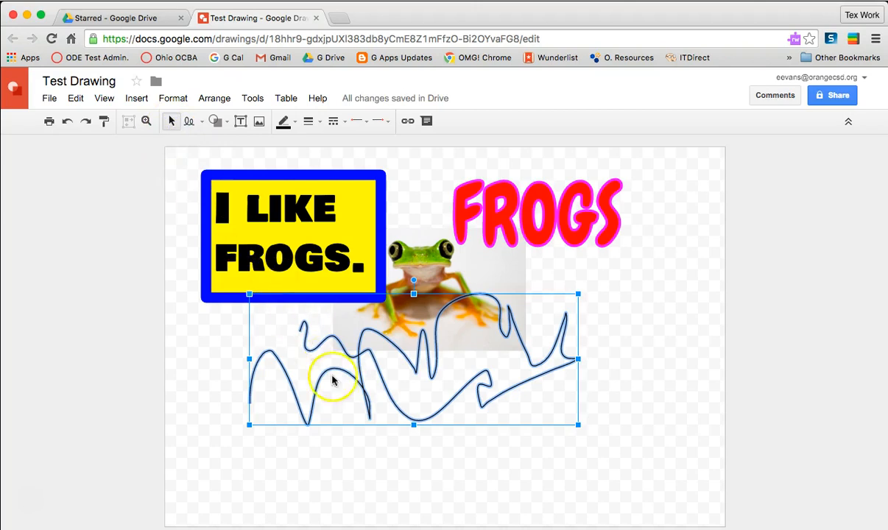
# Step: Nudge the frog picture up slightly and place the scribble directly below it
pyautogui.moveTo(334, 336)
pyautogui.mouseDown()
pyautogui.moveTo(396, 360)
pyautogui.moveTo(406, 352)
pyautogui.mouseUp()
pyautogui.moveTo(320, 441)
pyautogui.mouseDown()
pyautogui.moveTo(434, 390)
pyautogui.moveTo(331, 410)
pyautogui.moveTo(320, 421)
pyautogui.mouseUp()
pyautogui.click(390, 308)
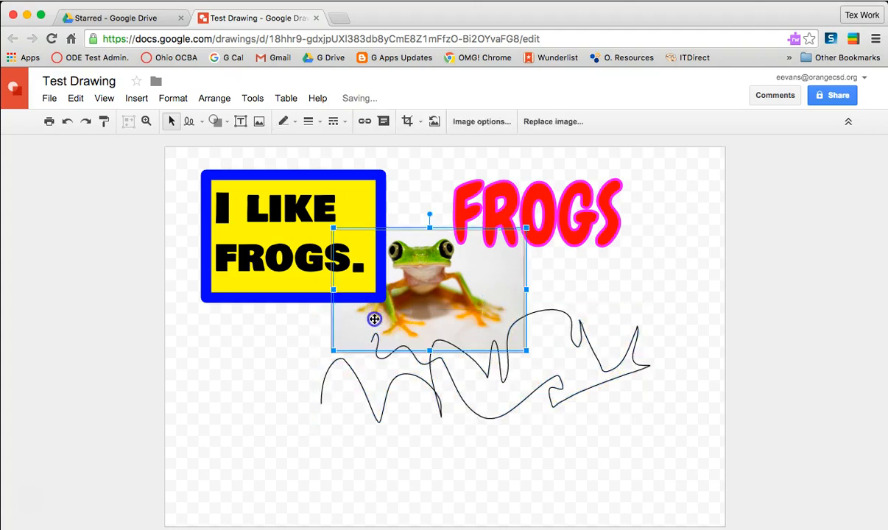
pyautogui.moveTo(393, 301); pyautogui.dragTo(397, 291)
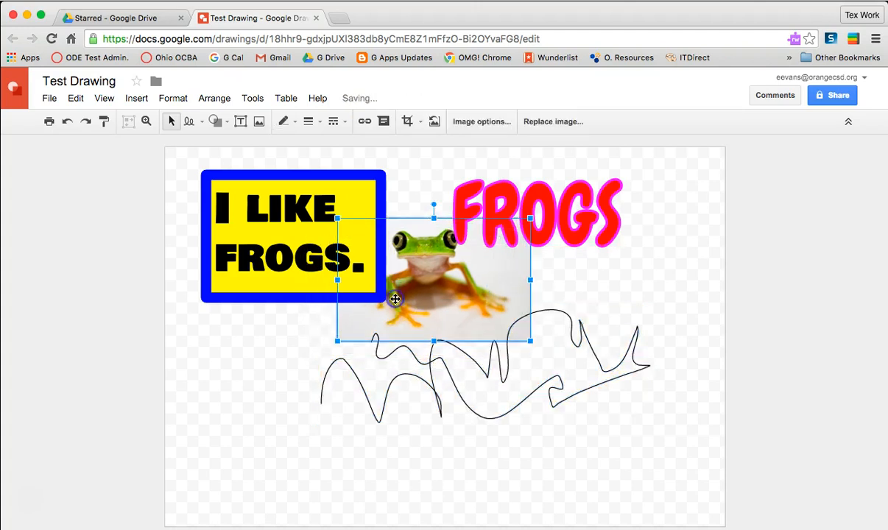
pyautogui.moveTo(398, 353); pyautogui.dragTo(357, 383)
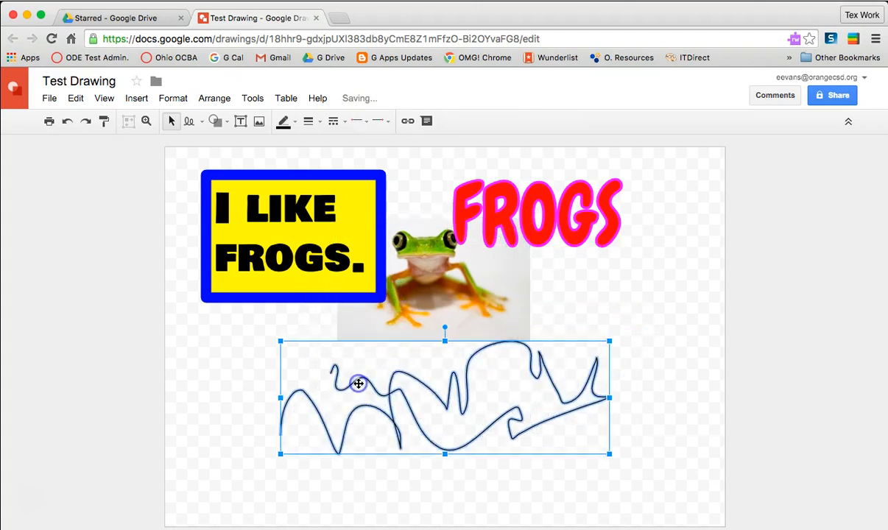
# Step: Give the scribble a medium blue line color and a 4px line weight
pyautogui.click(287, 123)
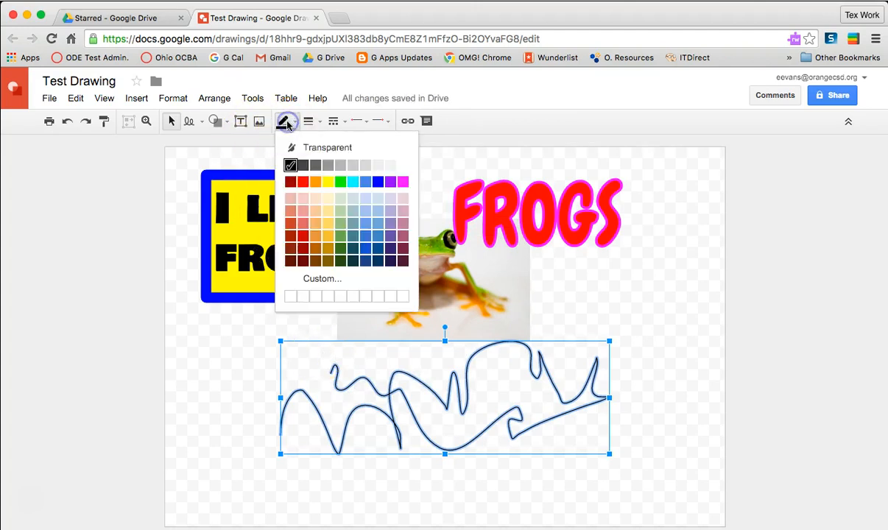
pyautogui.click(363, 235)
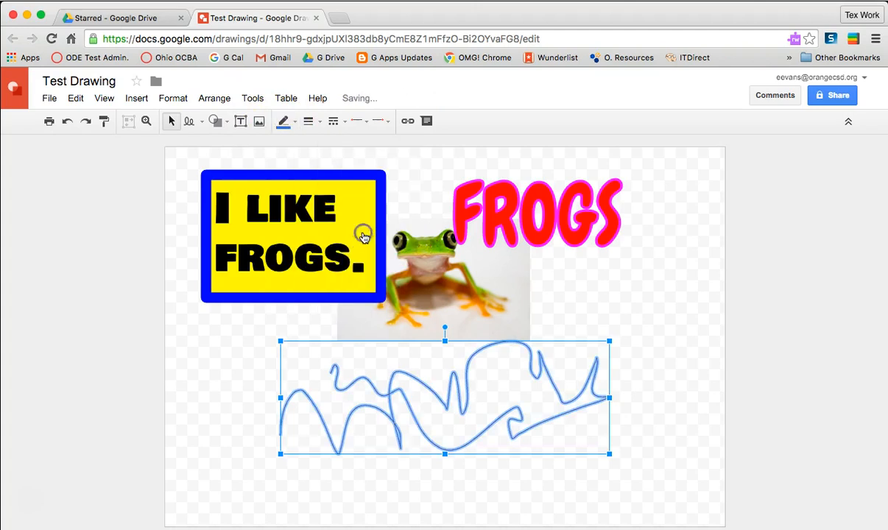
pyautogui.click(308, 121)
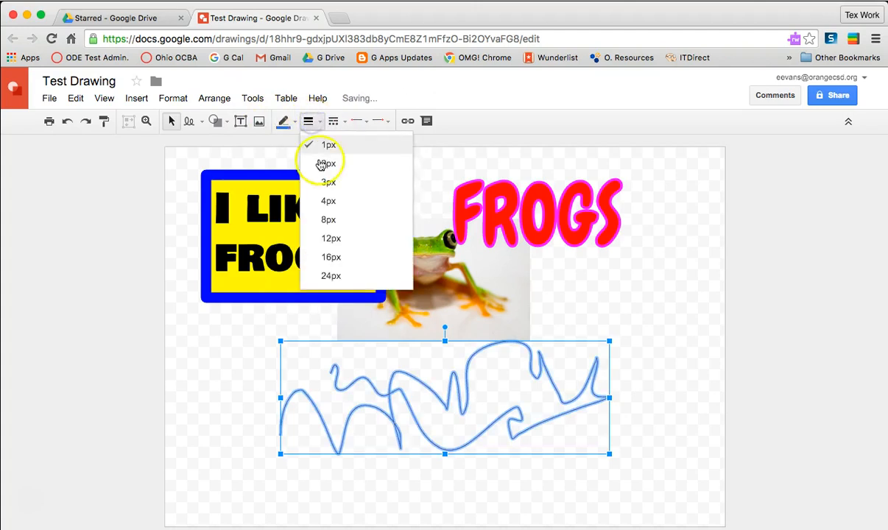
pyautogui.click(329, 201)
pyautogui.click(617, 387)
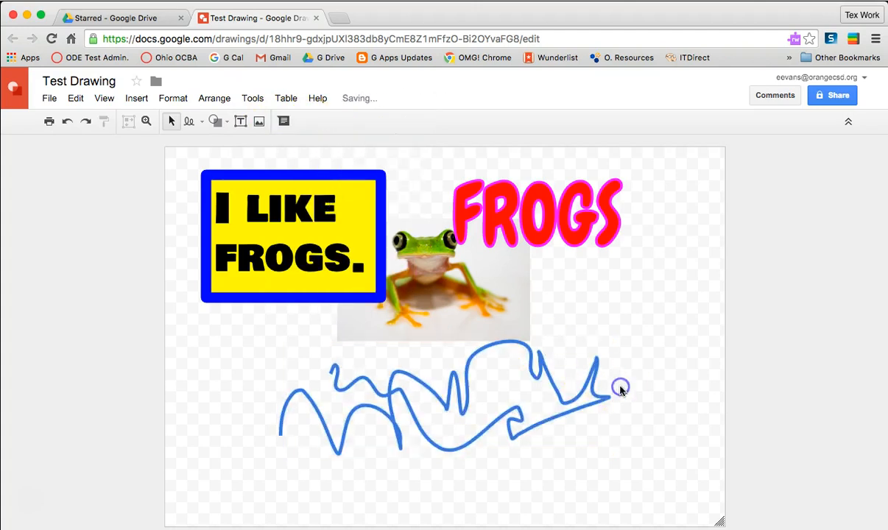
# Step: Shrink the scribble to a little over half its width and place it just below the yellow text box
pyautogui.click(465, 389)
pyautogui.moveTo(609, 453); pyautogui.dragTo(467, 410)
pyautogui.moveTo(390, 352); pyautogui.dragTo(357, 331)
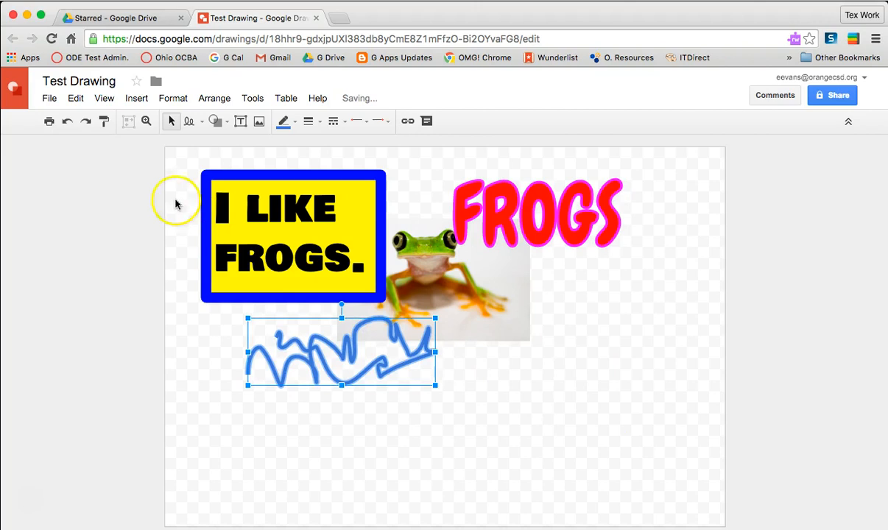
# Step: Insert a heart shape below and to the right of the frog picture, about a fifth of the canvas width
pyautogui.click(139, 99)
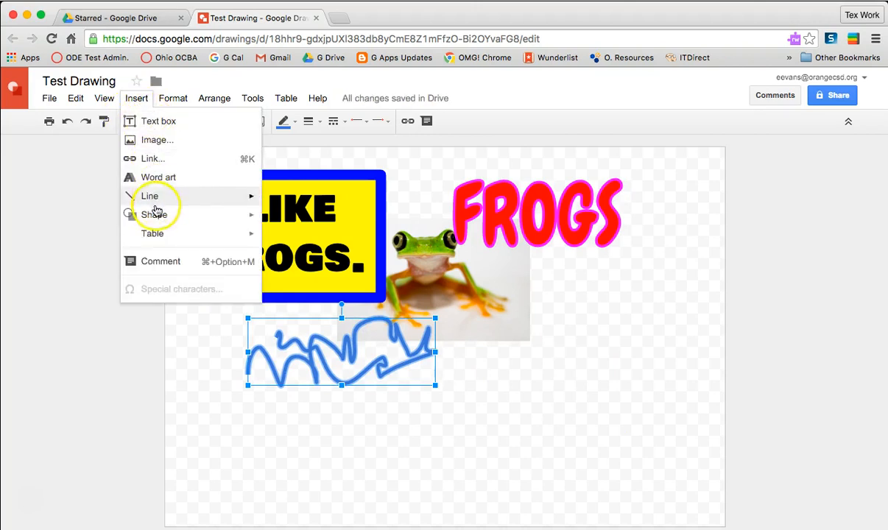
pyautogui.moveTo(157, 218)
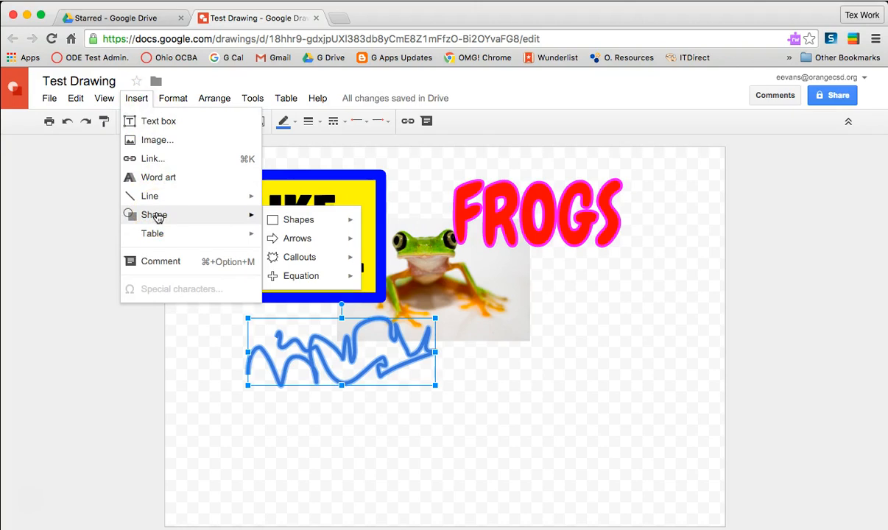
pyautogui.moveTo(277, 225)
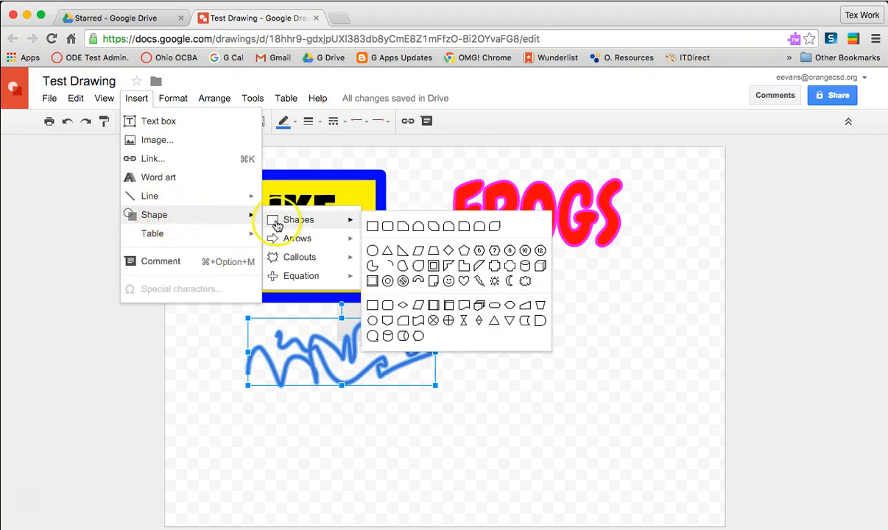
pyautogui.moveTo(298, 242)
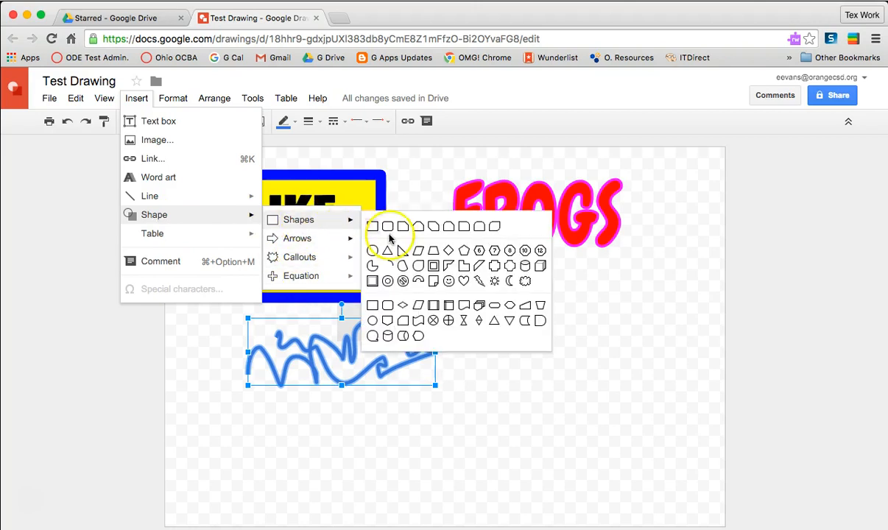
pyautogui.click(463, 281)
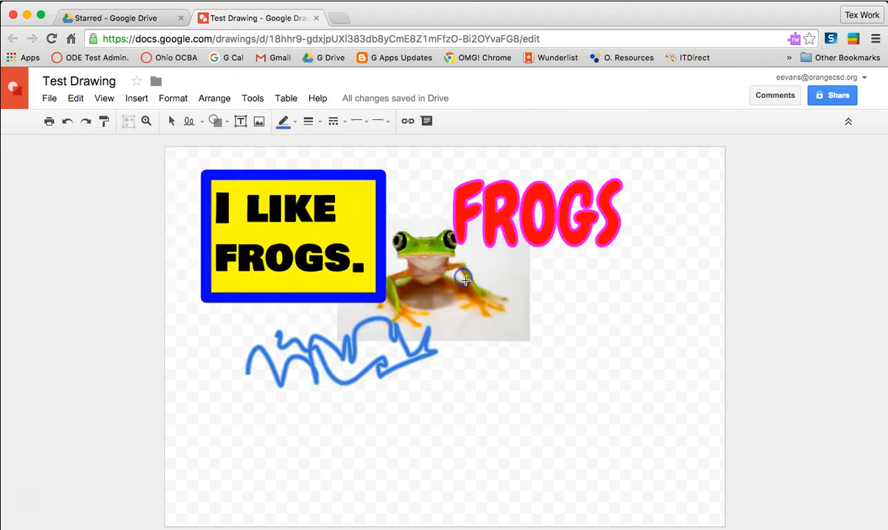
pyautogui.moveTo(506, 315)
pyautogui.mouseDown()
pyautogui.moveTo(561, 379)
pyautogui.moveTo(610, 409)
pyautogui.mouseUp()
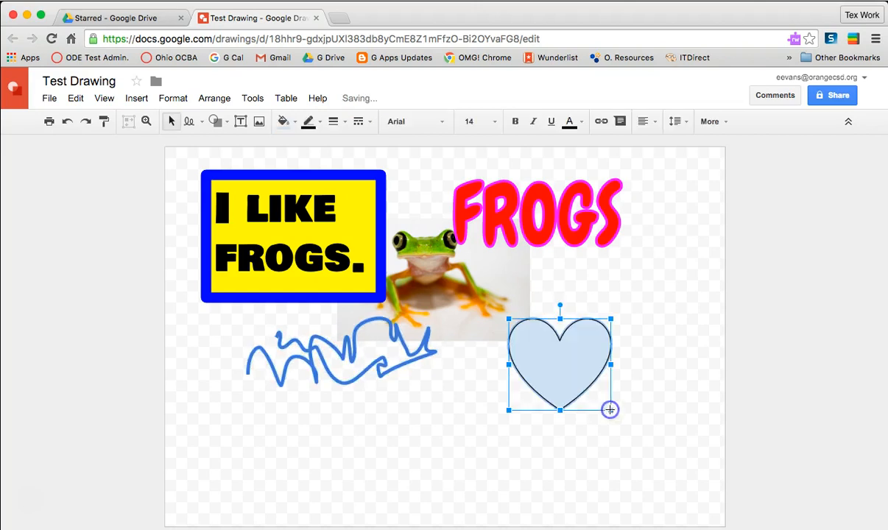
# Step: Fill the heart with orange and give it a dark green 4px outline
pyautogui.click(291, 125)
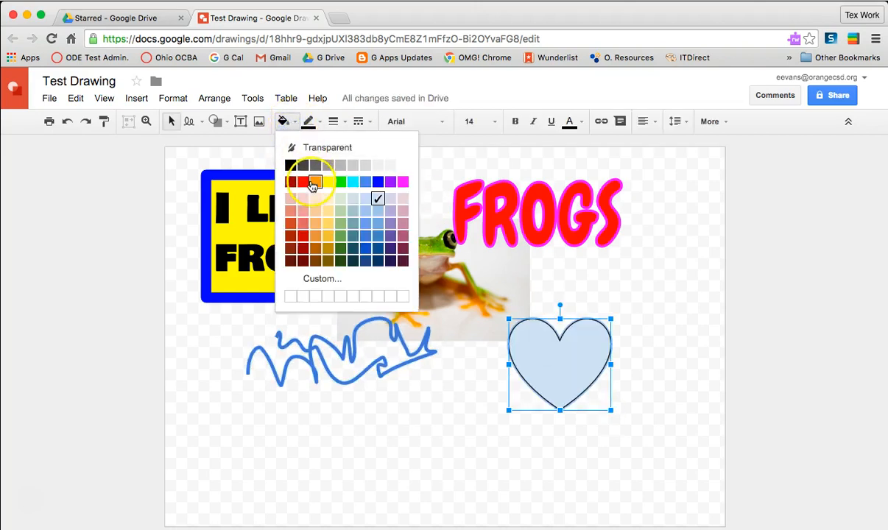
pyautogui.click(317, 181)
pyautogui.click(308, 122)
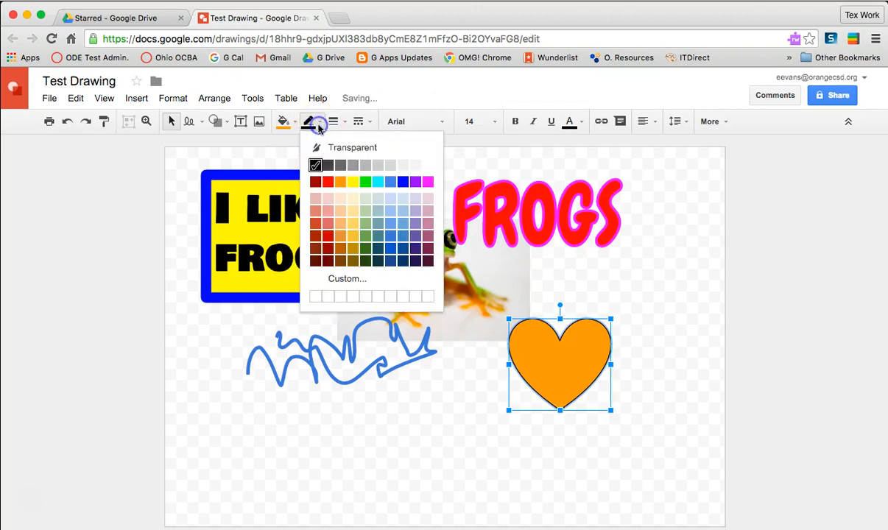
pyautogui.click(365, 247)
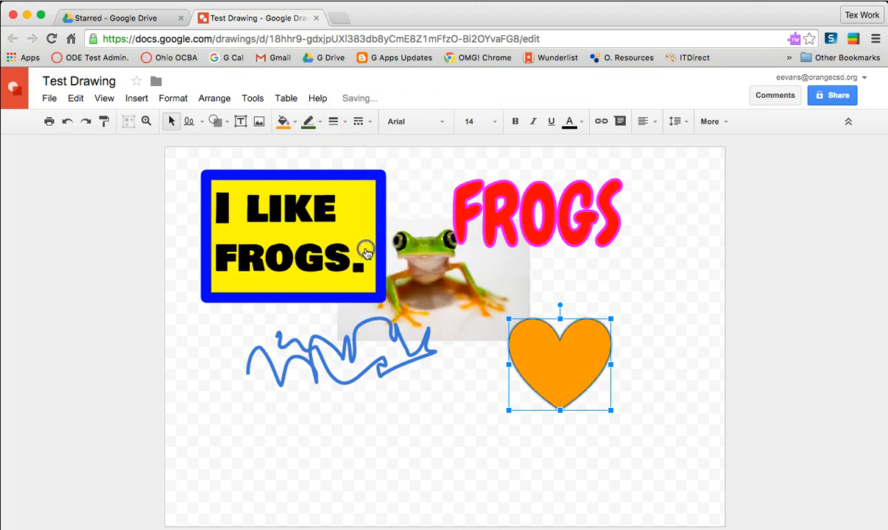
pyautogui.click(345, 122)
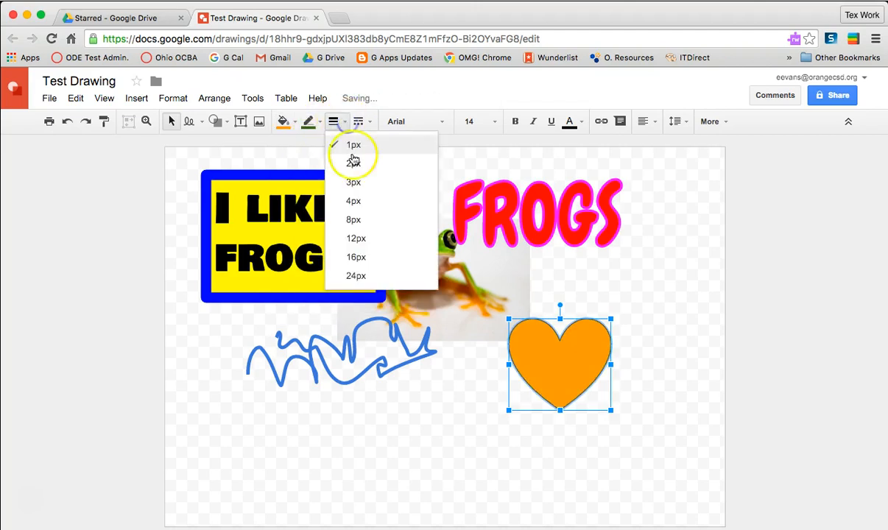
pyautogui.click(358, 200)
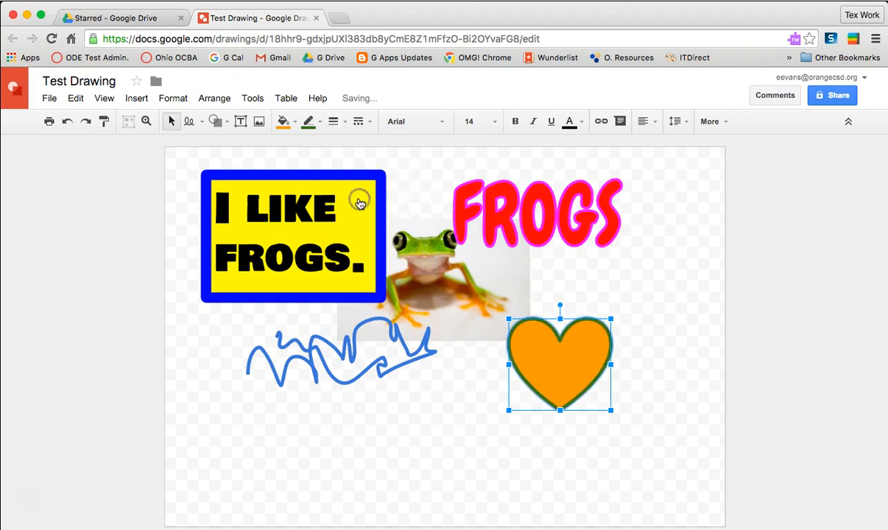
# Step: Try a dashed and a dotted outline on the heart, and return the outline to a solid line
pyautogui.click(362, 122)
pyautogui.click(377, 182)
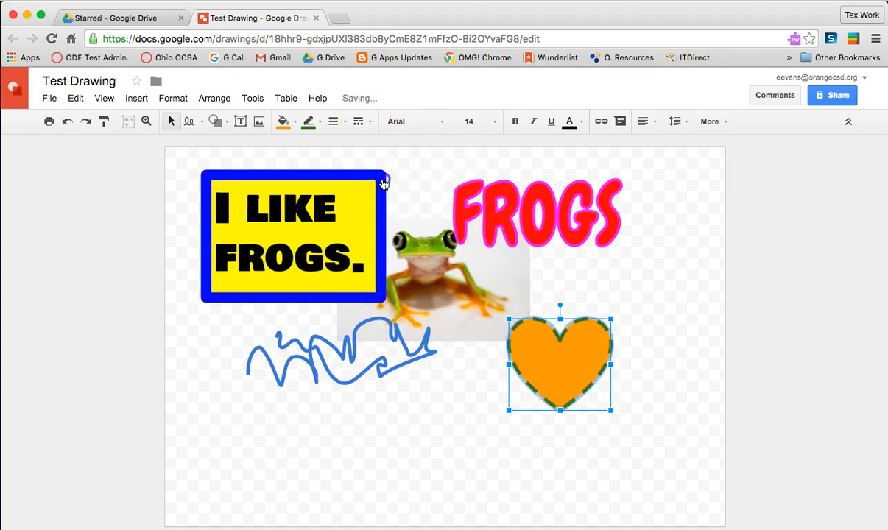
pyautogui.click(368, 123)
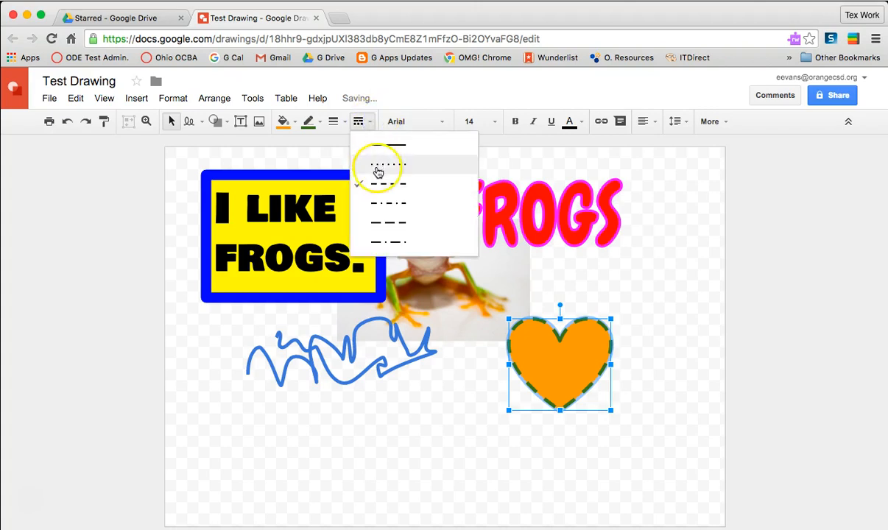
pyautogui.click(375, 167)
pyautogui.click(367, 122)
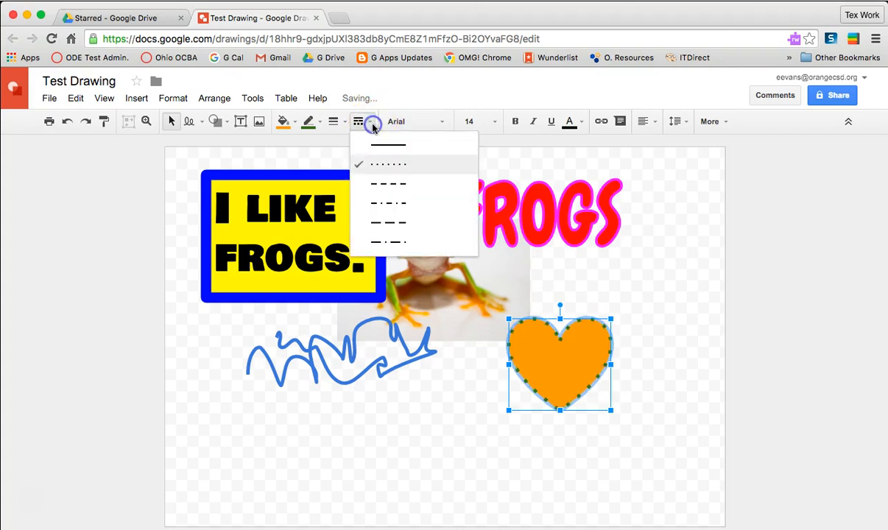
pyautogui.click(387, 147)
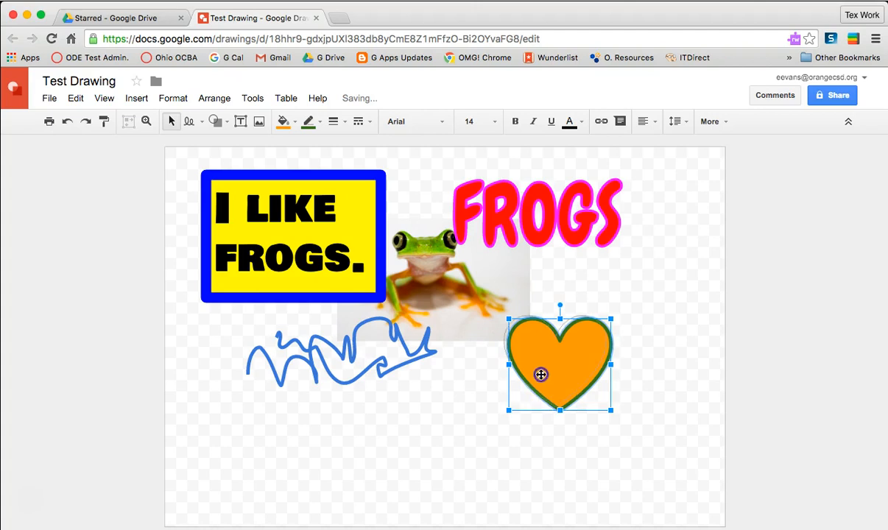
# Step: Move the heart up and to the left so it overlaps the lower corner of the frog picture
pyautogui.moveTo(540, 375); pyautogui.dragTo(514, 347)
pyautogui.click(529, 416)
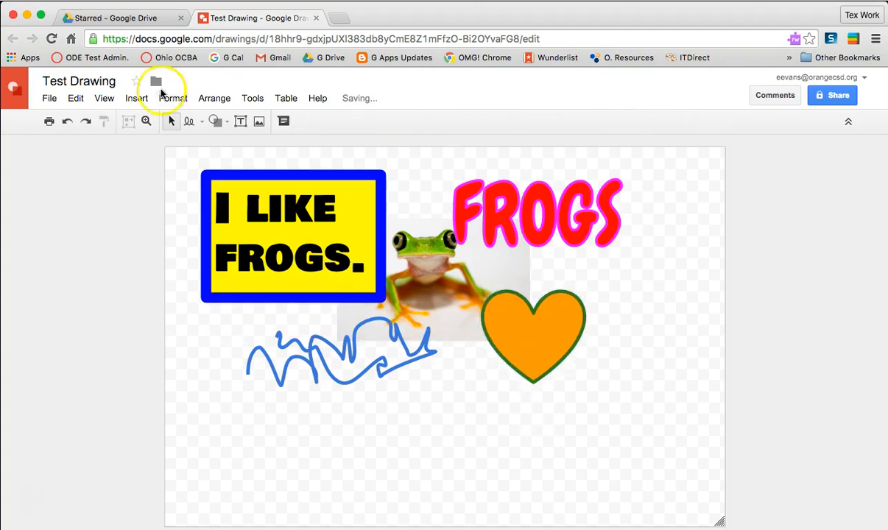
# Step: Insert a two-by-two table and move it into the empty area below the scribble and heart
pyautogui.click(136, 98)
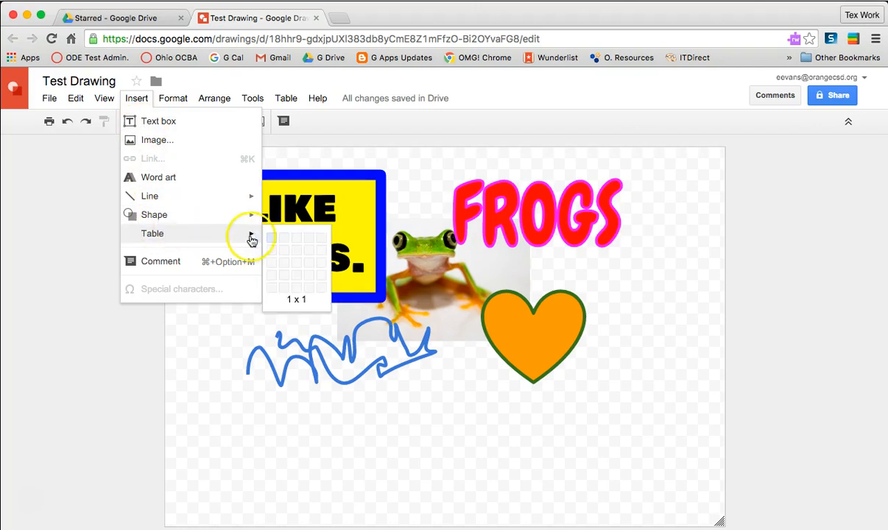
pyautogui.click(287, 251)
pyautogui.moveTo(340, 300); pyautogui.dragTo(332, 408)
# Step: Fill the table with "I like frogs." and "Yes, I do." in the first row, "I really like frogs." and "Frogs are cool!" in the second
pyautogui.click(317, 432)
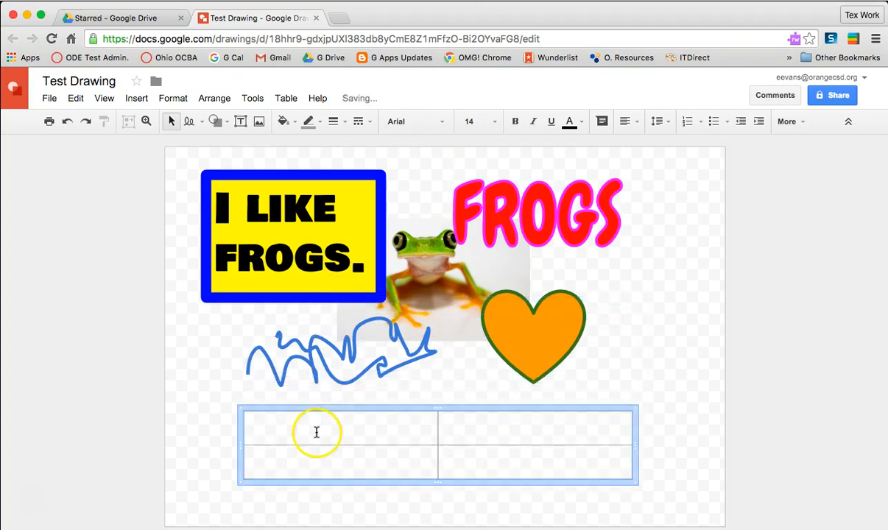
pyautogui.click(337, 430)
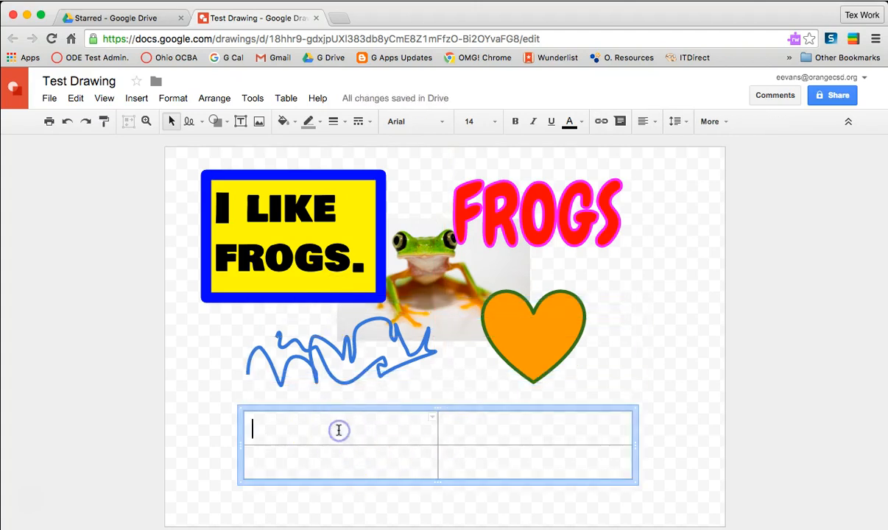
pyautogui.write('I like frogs.')
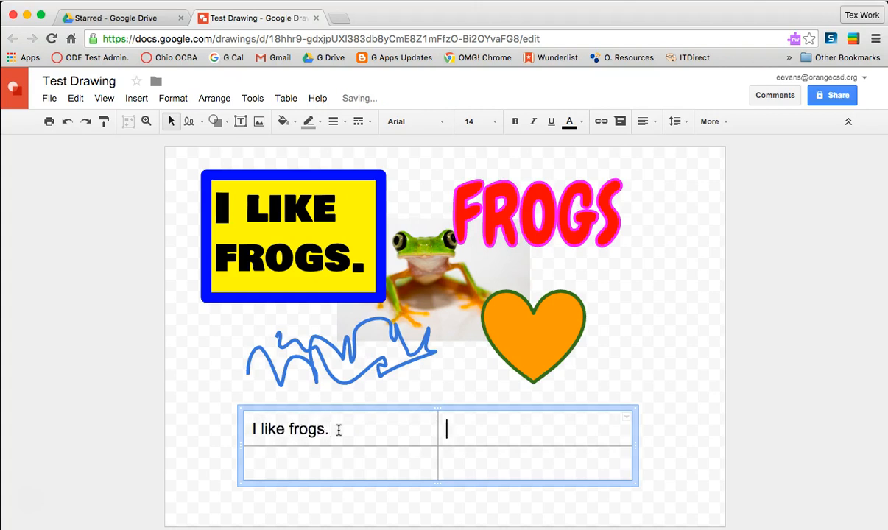
pyautogui.write('I really like frogs.')
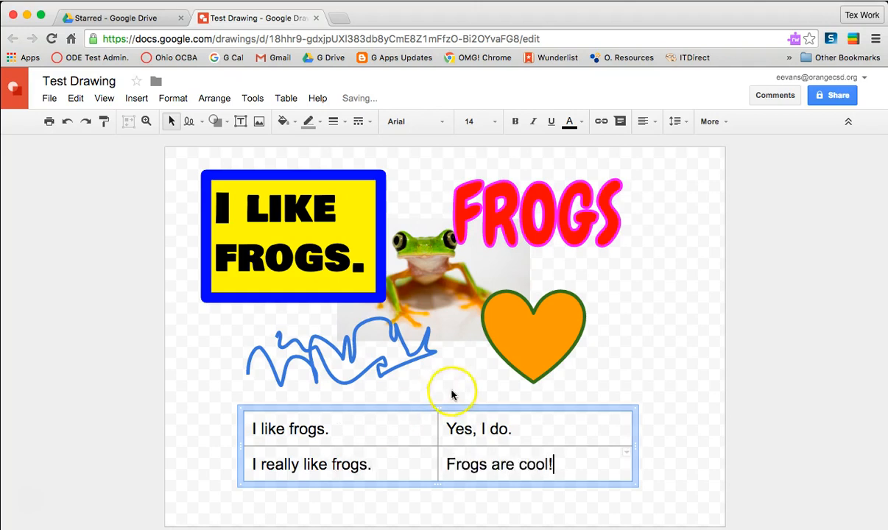
# Step: Reposition the table slightly higher, just below the scribble and heart, and deselect it
pyautogui.moveTo(440, 409); pyautogui.dragTo(480, 405)
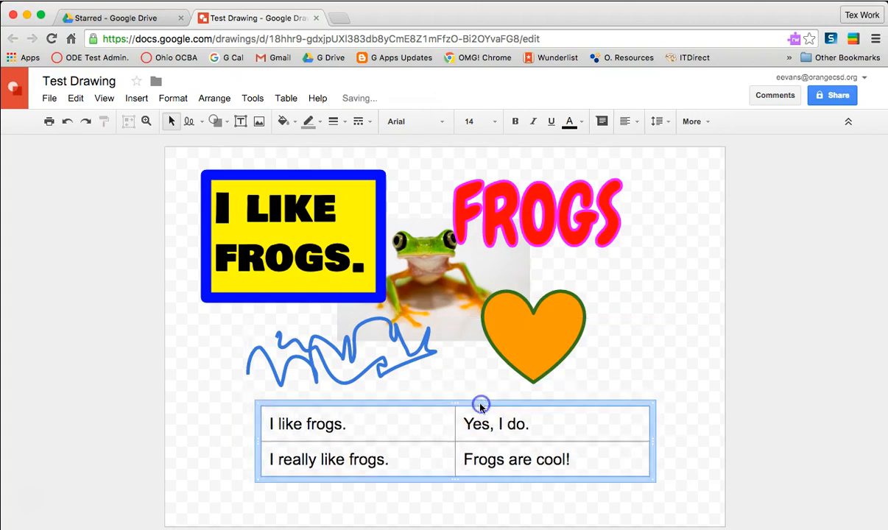
pyautogui.click(650, 480)
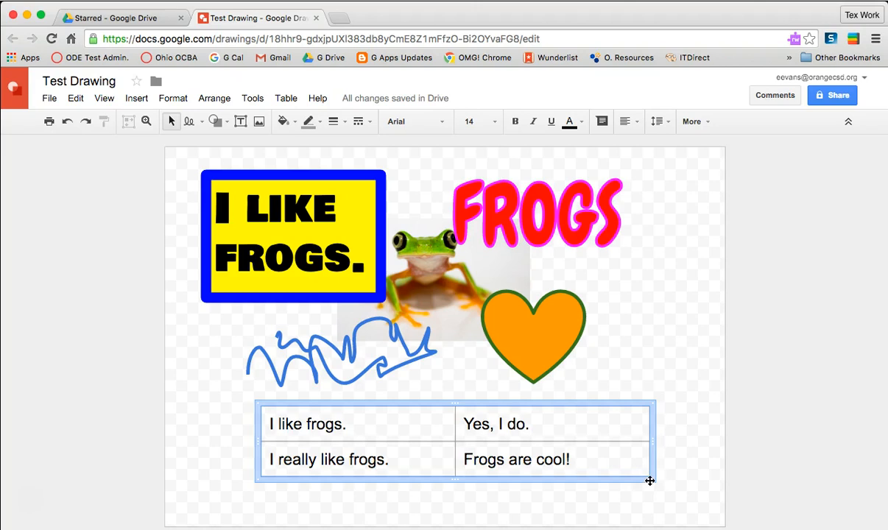
pyautogui.moveTo(618, 413); pyautogui.dragTo(599, 396)
pyautogui.click(652, 321)
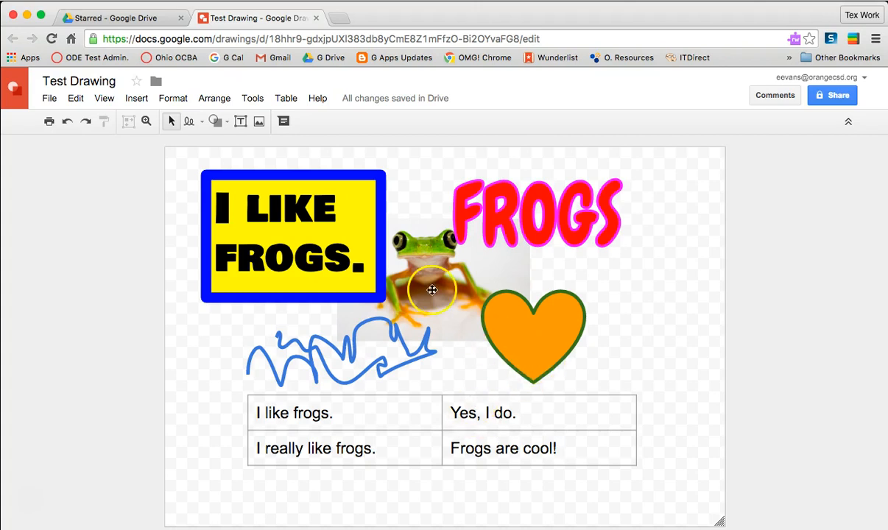
# Step: Clear all items from the web clipboard
pyautogui.click(77, 100)
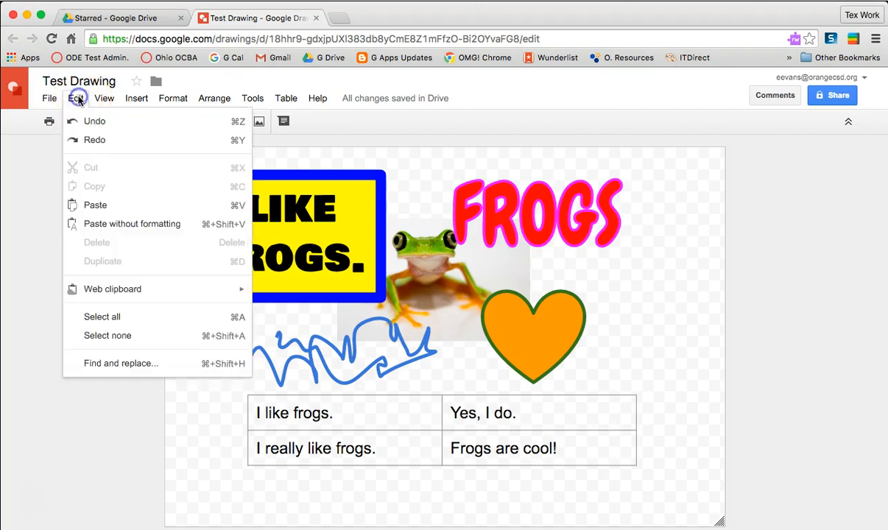
pyautogui.moveTo(134, 292)
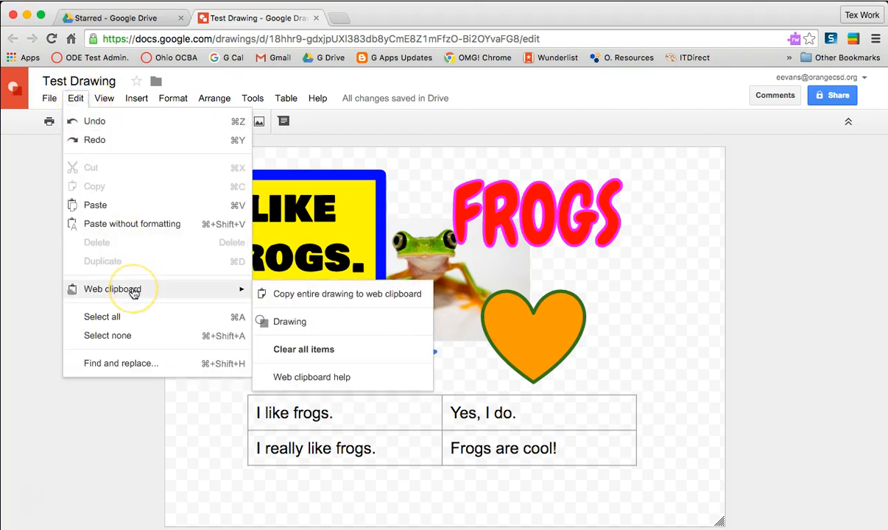
pyautogui.click(298, 351)
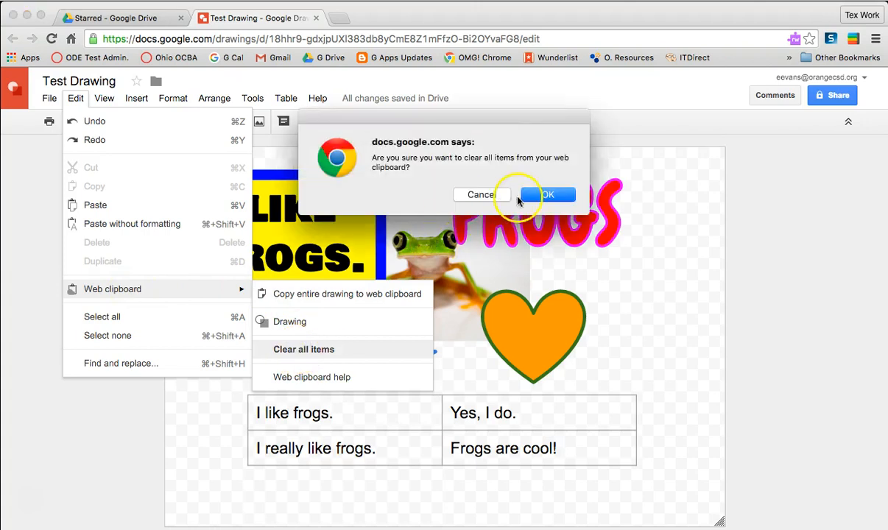
pyautogui.click(522, 196)
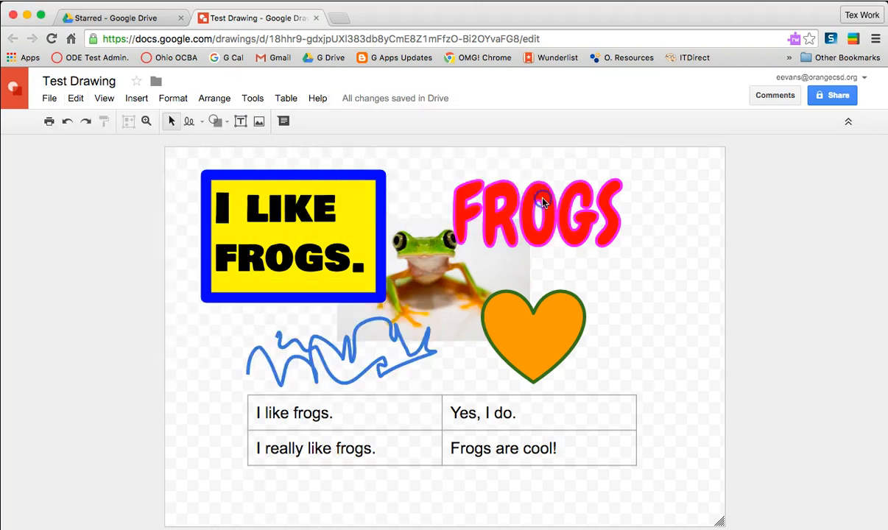
# Step: Copy the entire drawing to the web clipboard
pyautogui.click(75, 99)
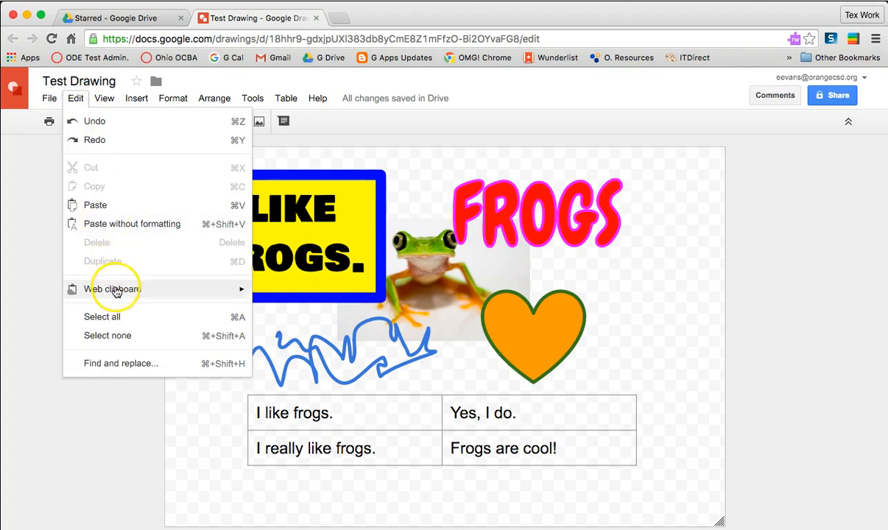
pyautogui.moveTo(117, 291)
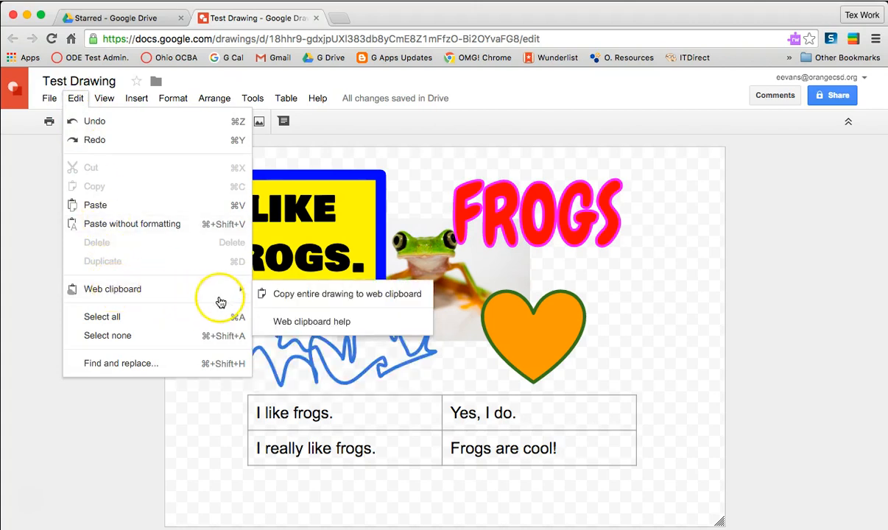
pyautogui.click(313, 294)
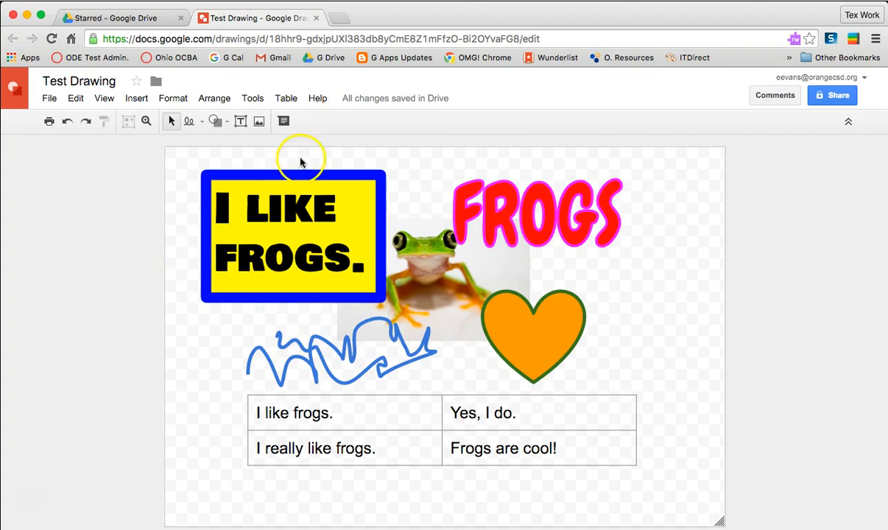
# Step: Switch to Google Drive and create a new Google Docs document
pyautogui.click(120, 18)
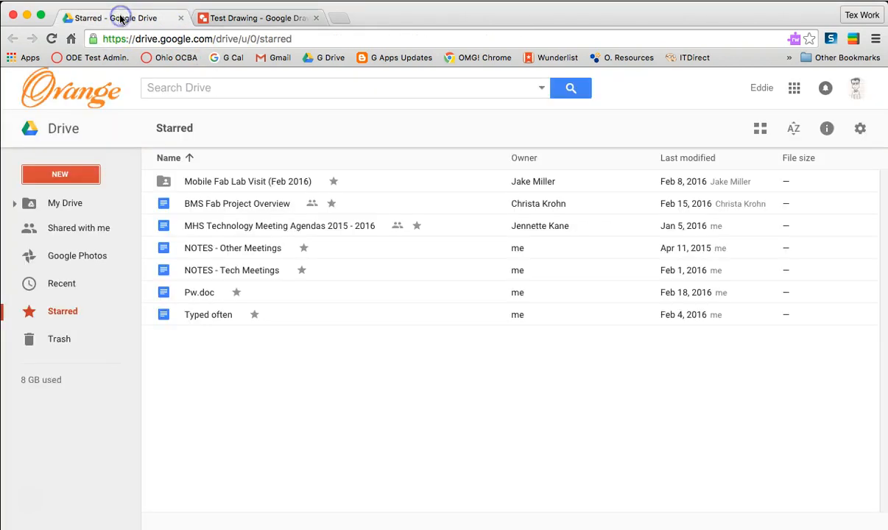
pyautogui.click(63, 175)
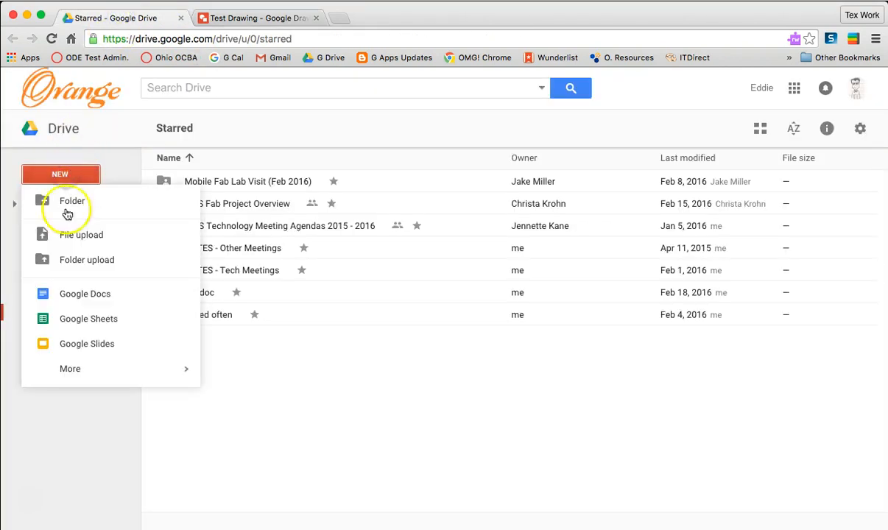
pyautogui.click(68, 290)
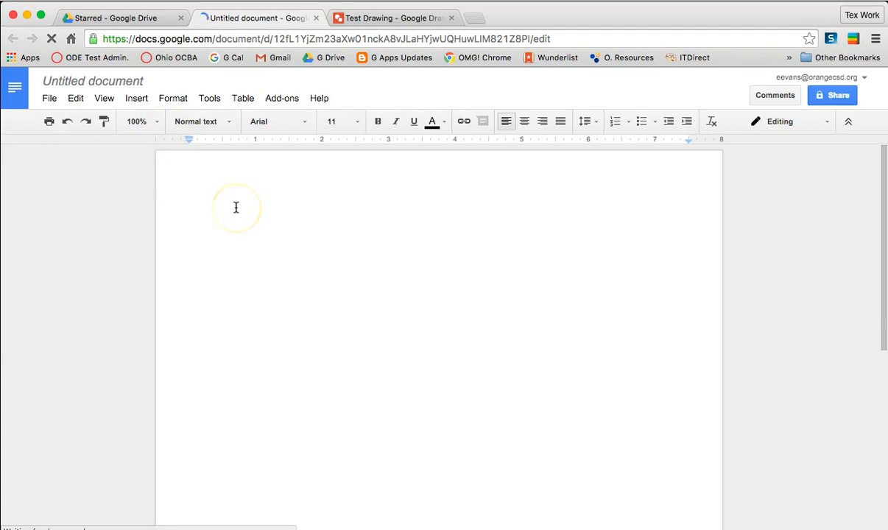
# Step: Paste the copied drawing from the web clipboard into the blank document
pyautogui.click(74, 97)
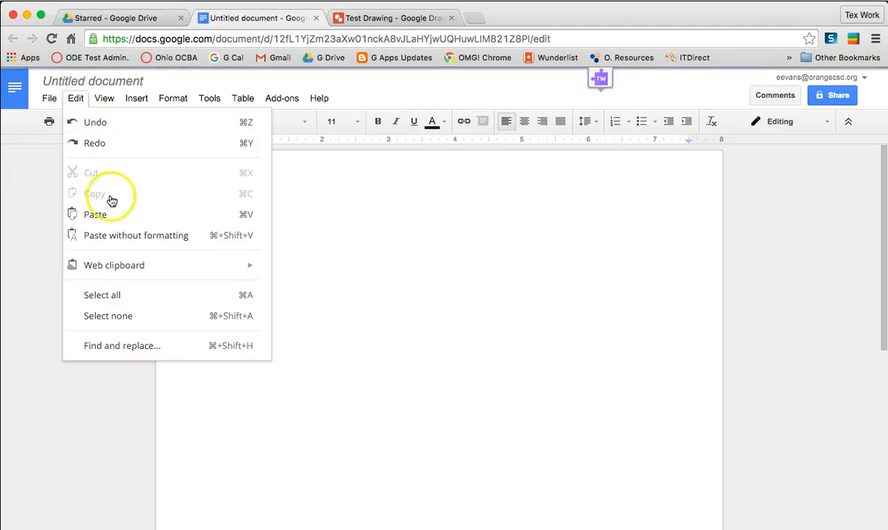
pyautogui.moveTo(113, 266)
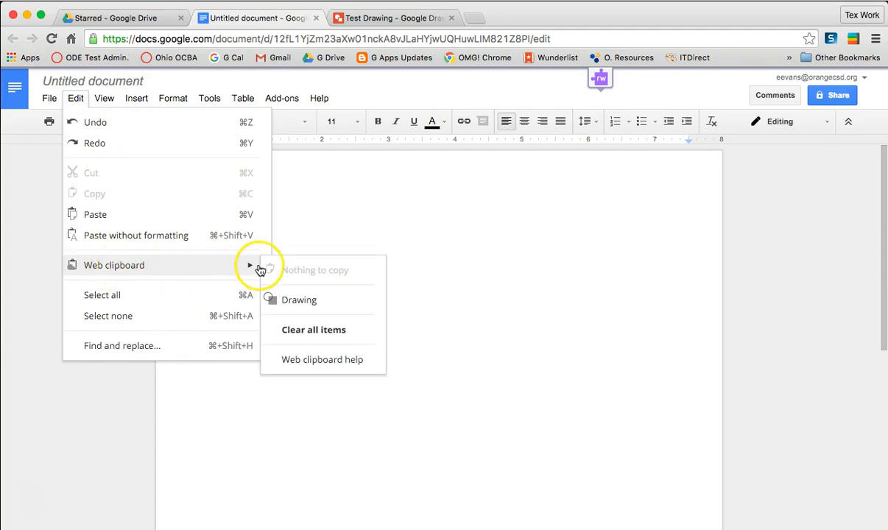
pyautogui.moveTo(298, 306)
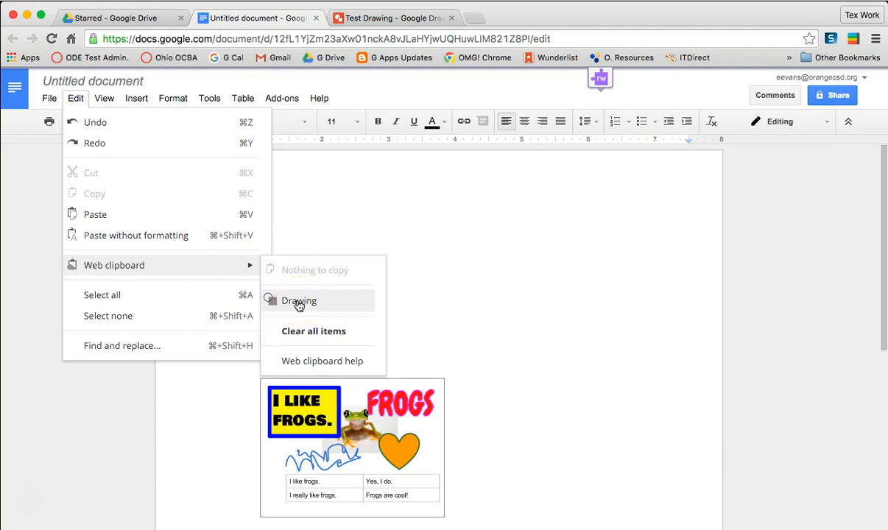
pyautogui.click(299, 305)
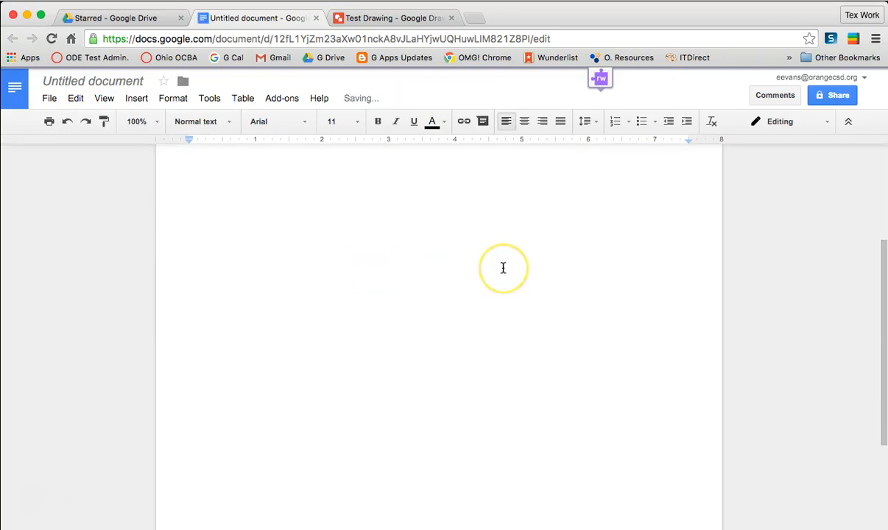
pyautogui.scroll(3, 502, 268)
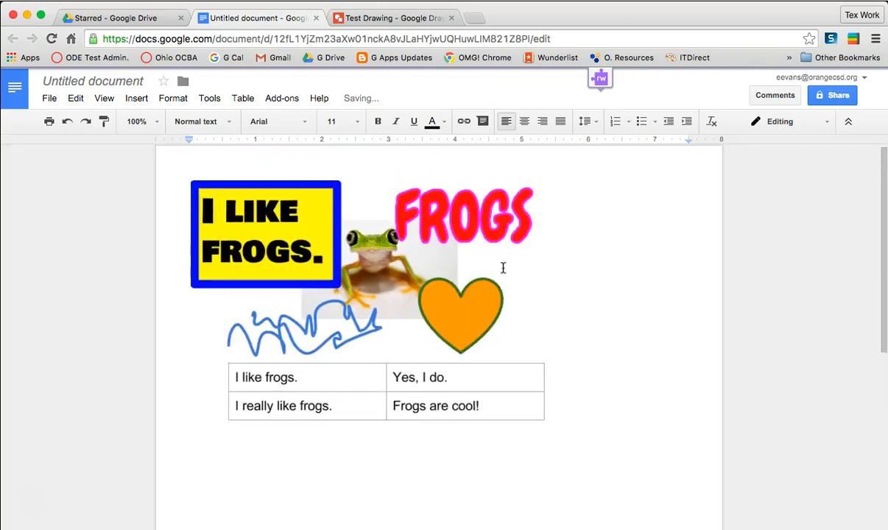
# Step: Enlarge the pasted drawing to about 6.7 inches wide, nearly filling the page width, and deselect it
pyautogui.click(379, 316)
pyautogui.moveTo(547, 427)
pyautogui.mouseDown()
pyautogui.moveTo(323, 277)
pyautogui.moveTo(444, 323)
pyautogui.moveTo(637, 433)
pyautogui.mouseUp()
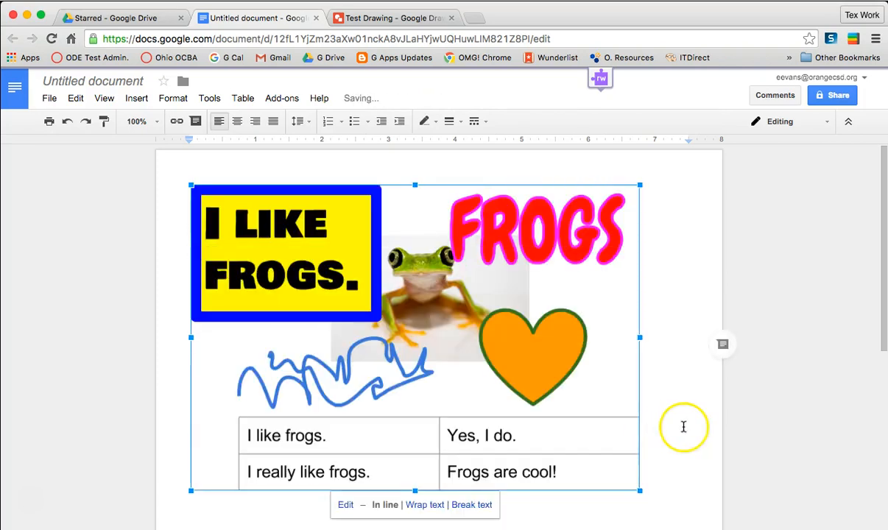
pyautogui.click(677, 426)
pyautogui.scroll(-3, 674, 425)
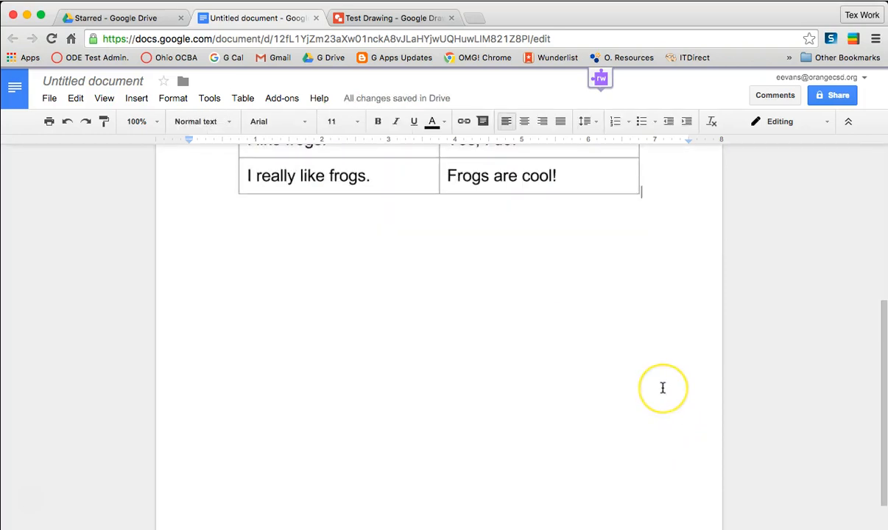
pyautogui.scroll(3, 662, 388)
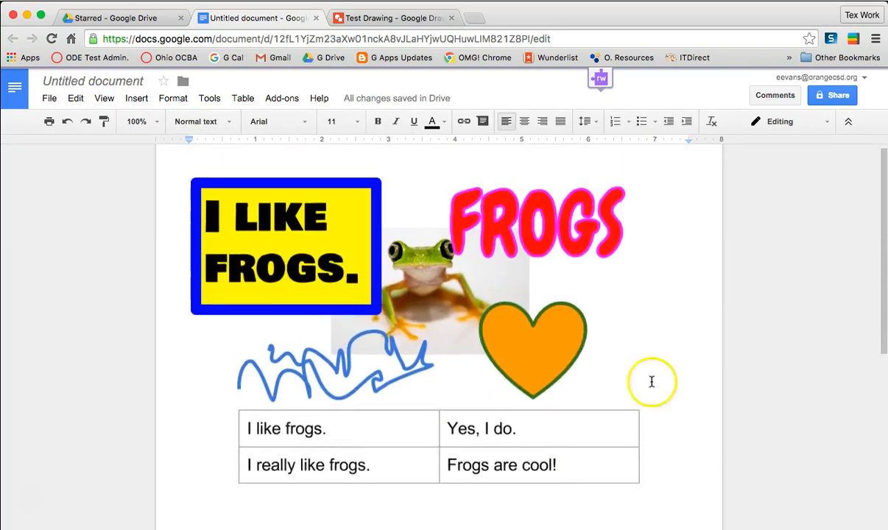
# Step: Switch to Google Drive and create a new Google Slides presentation
pyautogui.click(130, 18)
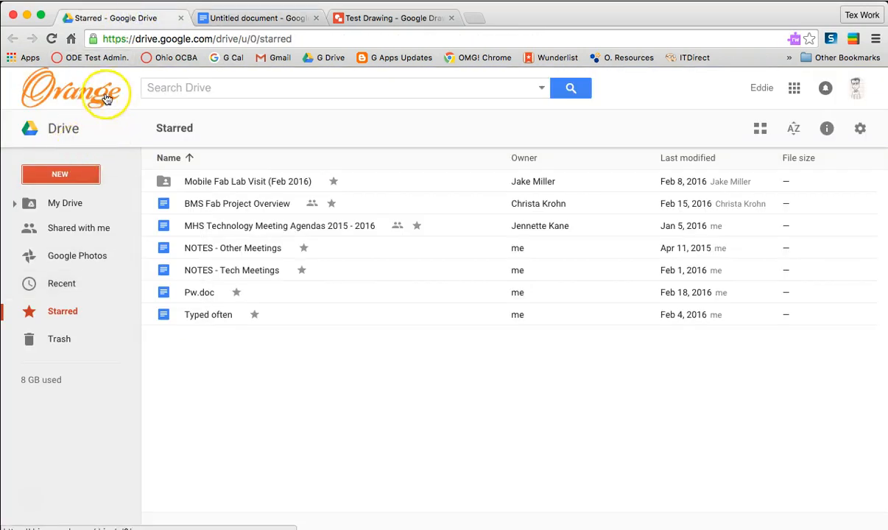
pyautogui.click(64, 175)
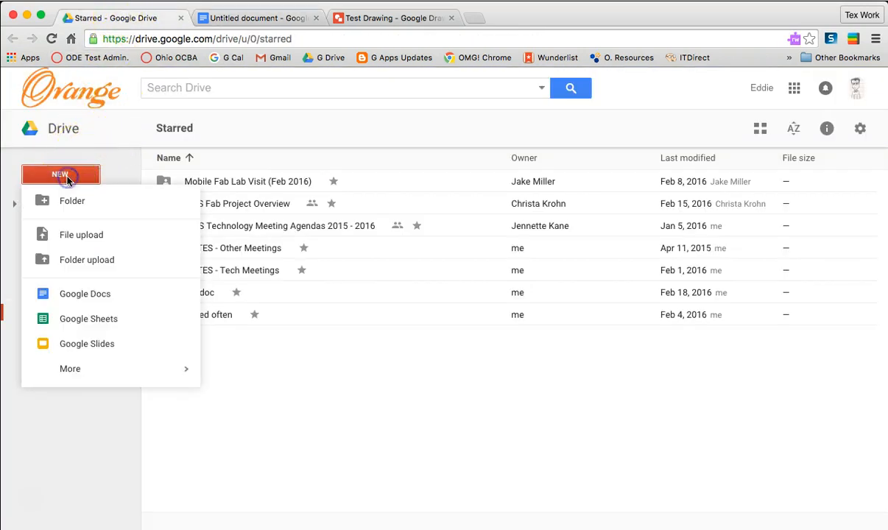
pyautogui.click(76, 345)
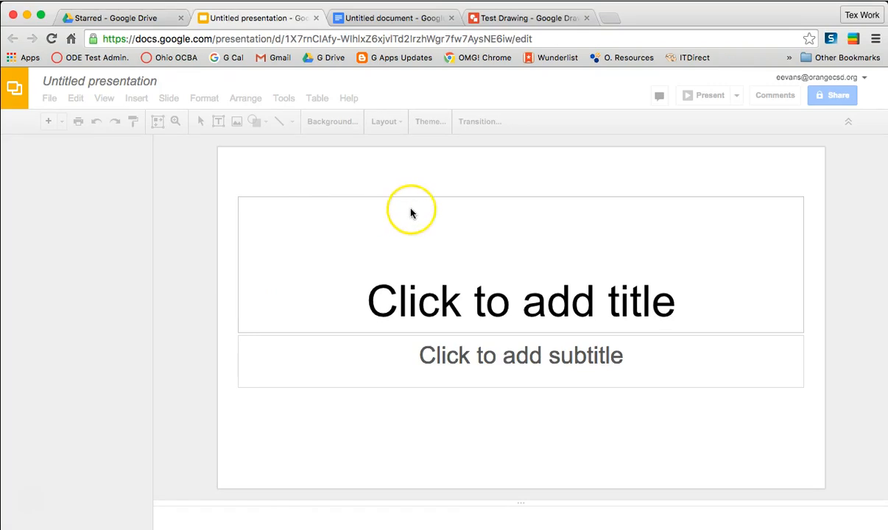
# Step: Delete the title and subtitle placeholders from the first slide
pyautogui.click(340, 212)
pyautogui.press('Delete')
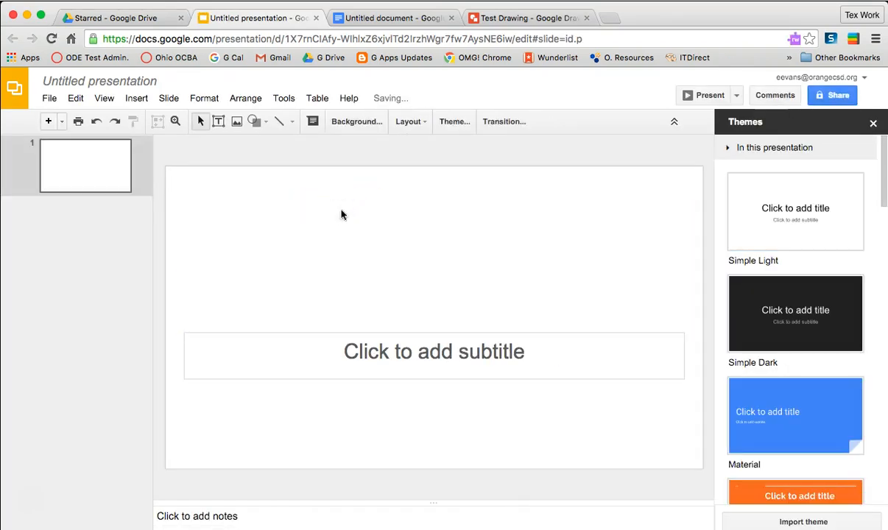
pyautogui.click(307, 333)
pyautogui.press('Delete')
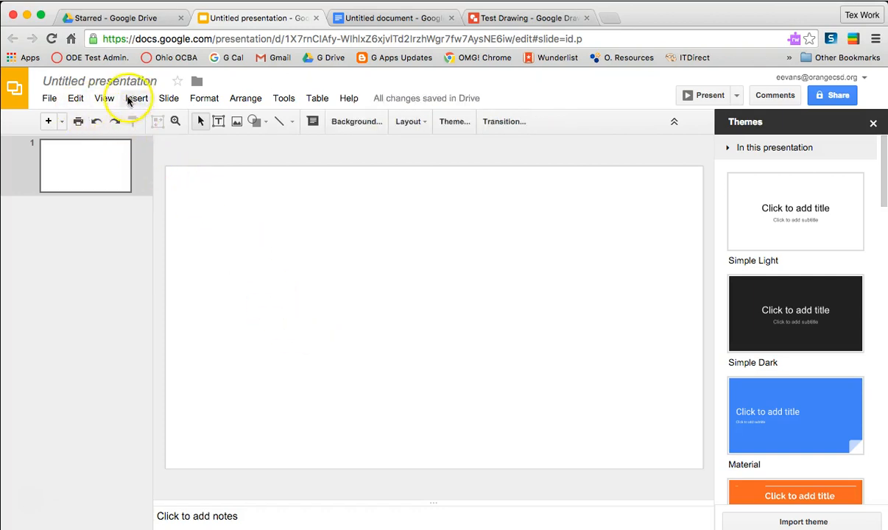
# Step: Paste the copied drawing from the web clipboard onto the blank slide and deselect it
pyautogui.click(77, 101)
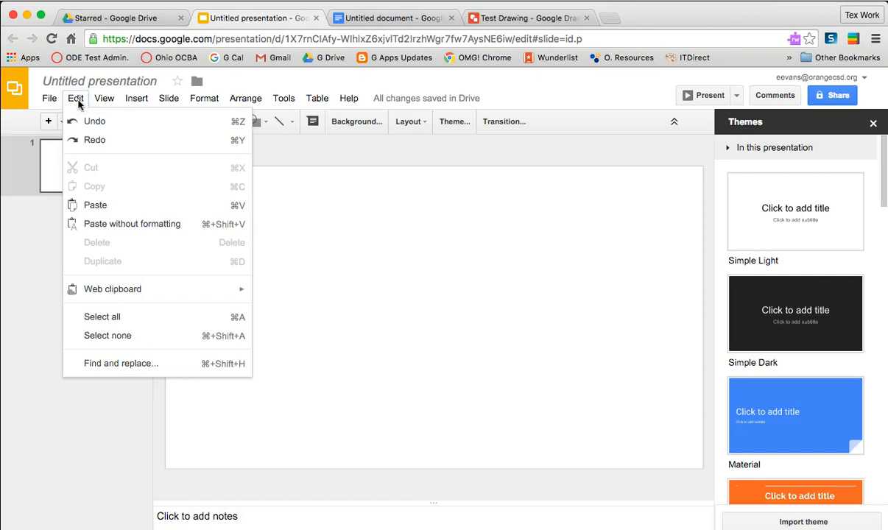
pyautogui.moveTo(107, 291)
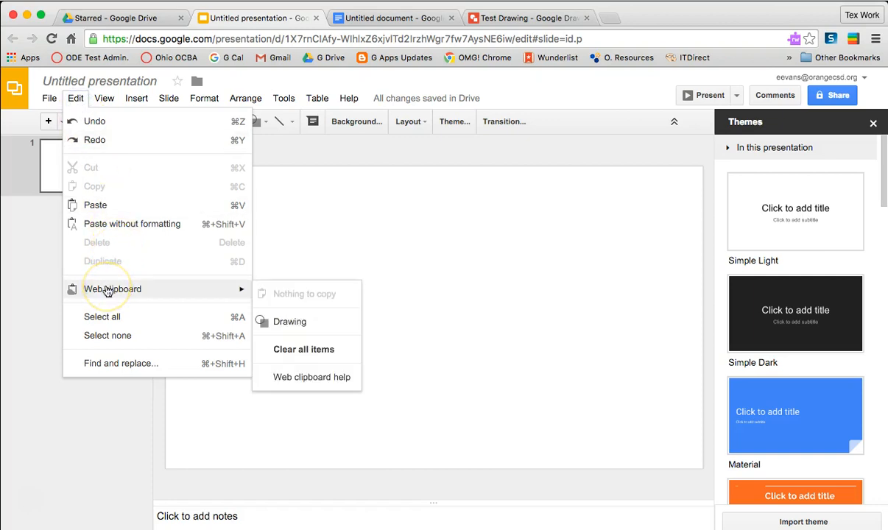
pyautogui.moveTo(287, 325)
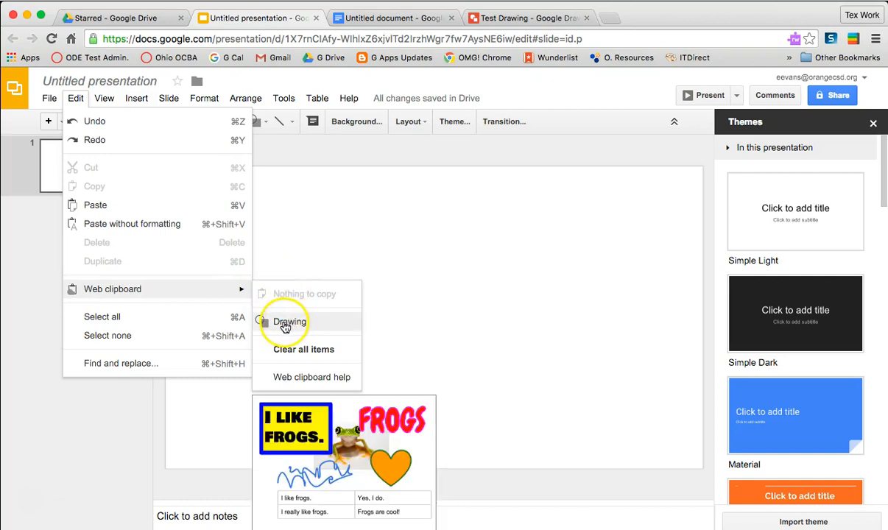
pyautogui.click(287, 324)
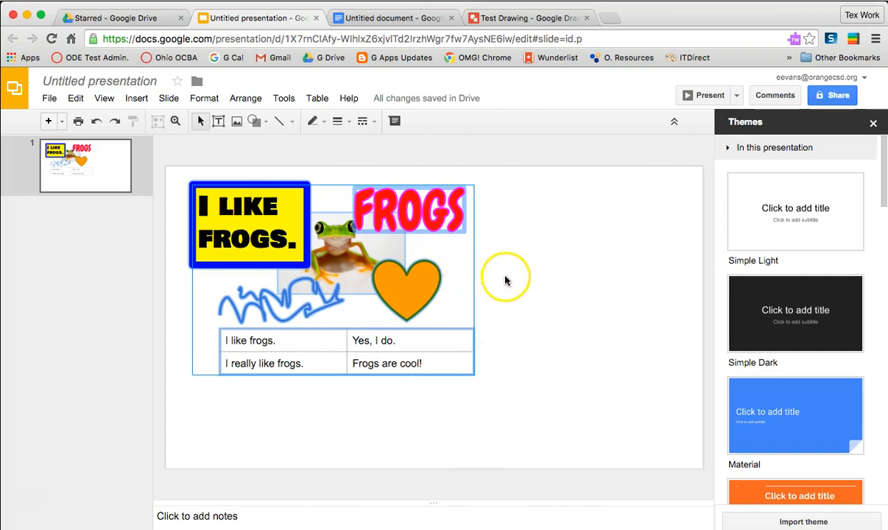
pyautogui.click(544, 297)
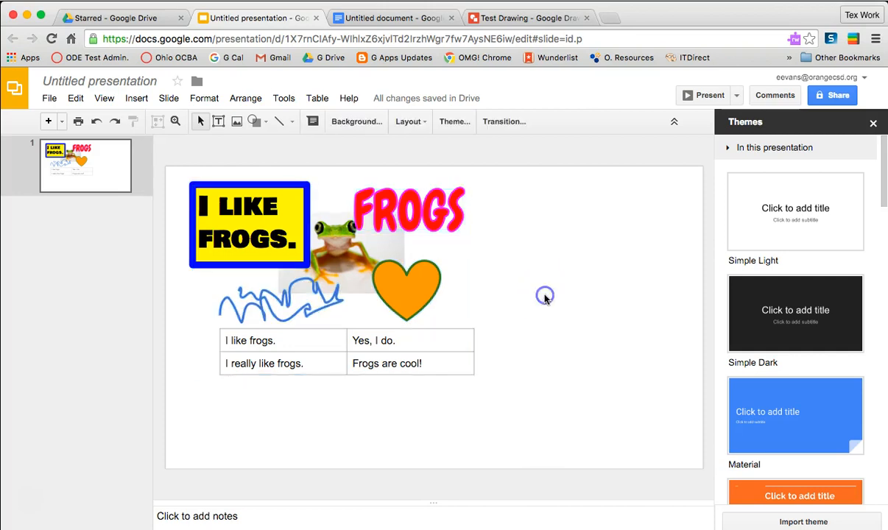
# Step: Spread the pasted FROGS word art, orange heart, frog picture and yellow text box apart so that none of them overlap
pyautogui.click(414, 212)
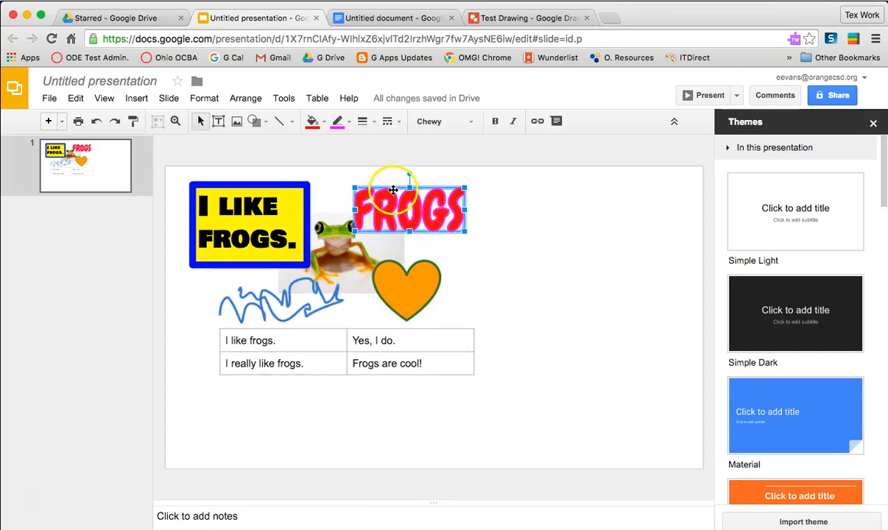
pyautogui.moveTo(397, 190); pyautogui.dragTo(616, 203)
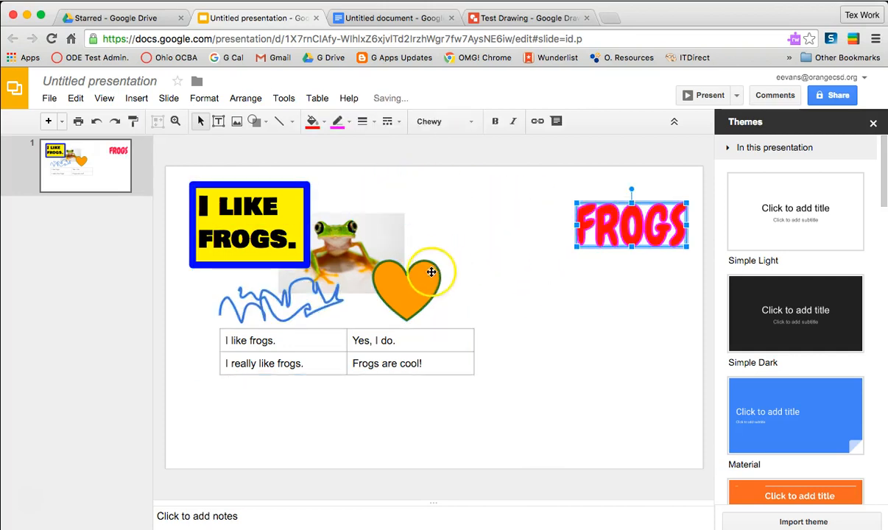
pyautogui.click(420, 280)
pyautogui.moveTo(420, 280); pyautogui.dragTo(557, 276)
pyautogui.moveTo(602, 292); pyautogui.dragTo(614, 299)
pyautogui.moveTo(366, 242); pyautogui.dragTo(479, 227)
pyautogui.click(287, 187)
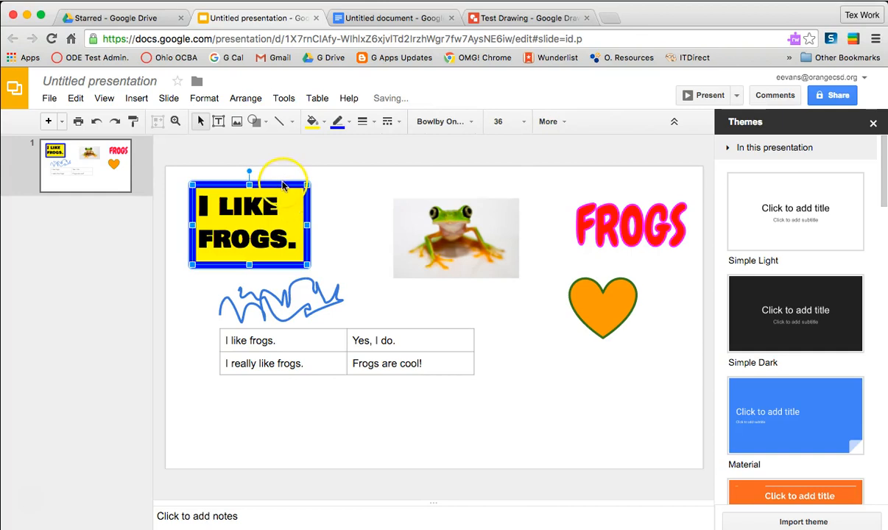
pyautogui.moveTo(284, 184); pyautogui.dragTo(326, 185)
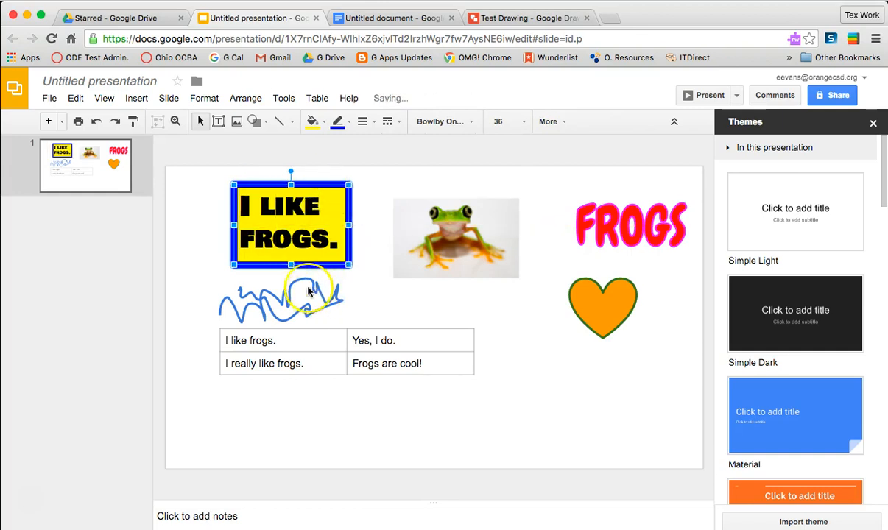
# Step: Move the blue scribble beneath the heart and enlarge it toward the table, shifting the table slightly down
pyautogui.click(324, 286)
pyautogui.moveTo(324, 285)
pyautogui.mouseDown()
pyautogui.moveTo(489, 357)
pyautogui.moveTo(596, 382)
pyautogui.mouseUp()
pyautogui.moveTo(422, 330)
pyautogui.mouseDown()
pyautogui.moveTo(404, 357)
pyautogui.moveTo(431, 349)
pyautogui.mouseUp()
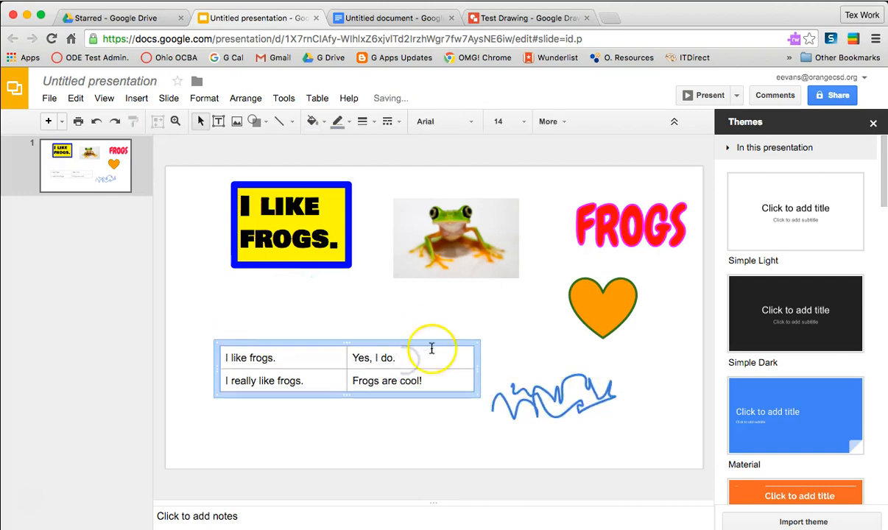
pyautogui.click(524, 390)
pyautogui.moveTo(492, 422)
pyautogui.mouseDown()
pyautogui.moveTo(455, 418)
pyautogui.moveTo(422, 427)
pyautogui.moveTo(426, 434)
pyautogui.mouseUp()
# Step: Delete the orange heart and the frog picture from the slide, and shift the yellow text box slightly down and right
pyautogui.click(591, 310)
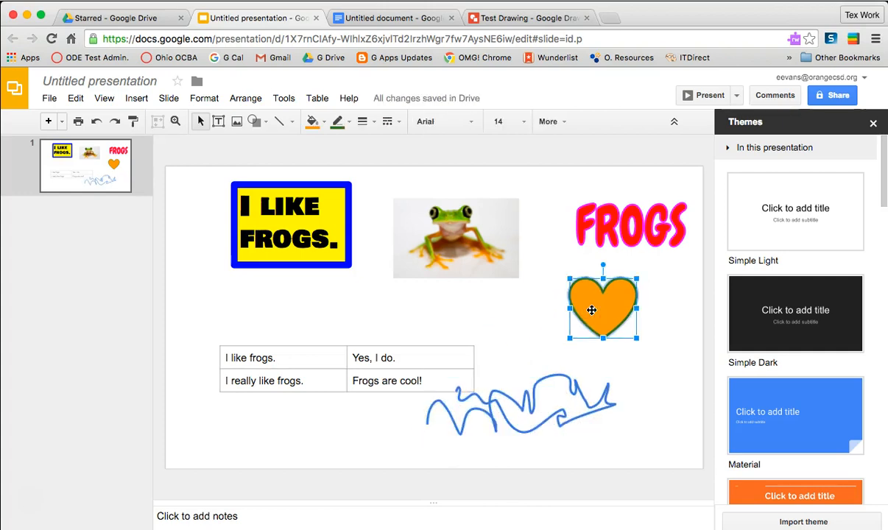
pyautogui.press('Delete')
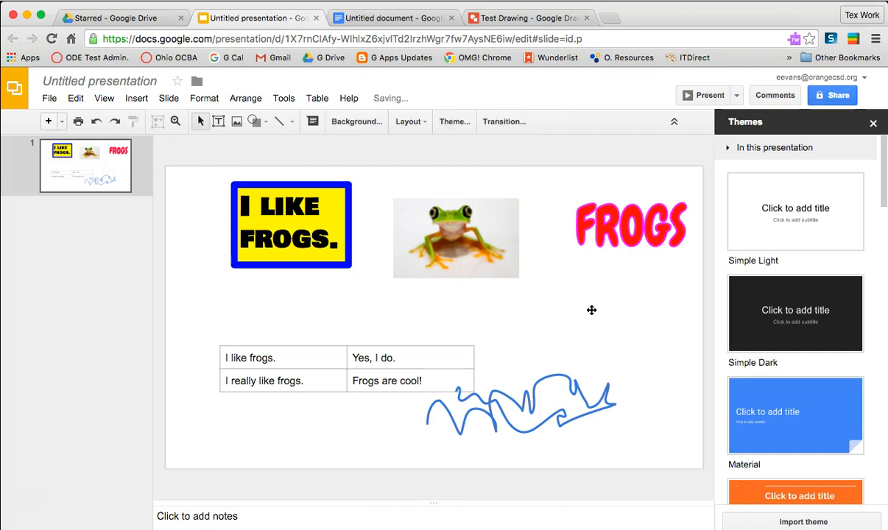
pyautogui.click(496, 266)
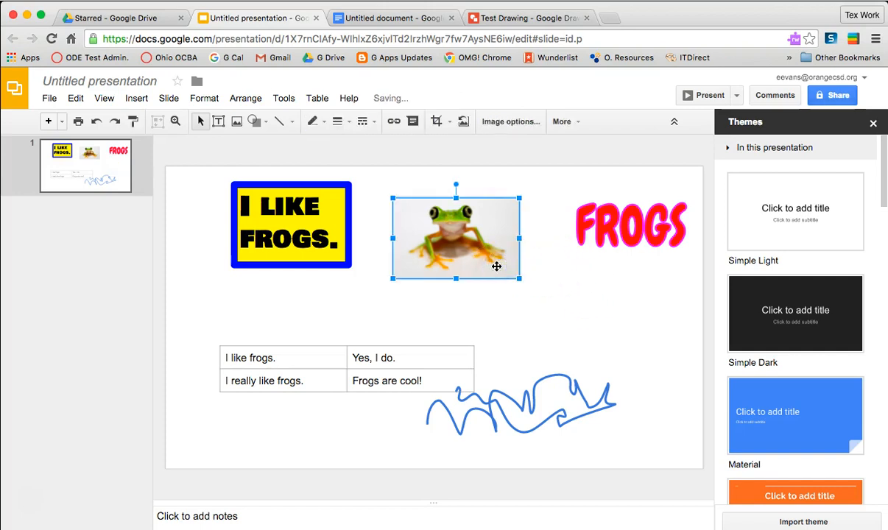
pyautogui.press('Delete')
pyautogui.moveTo(344, 260); pyautogui.dragTo(360, 285)
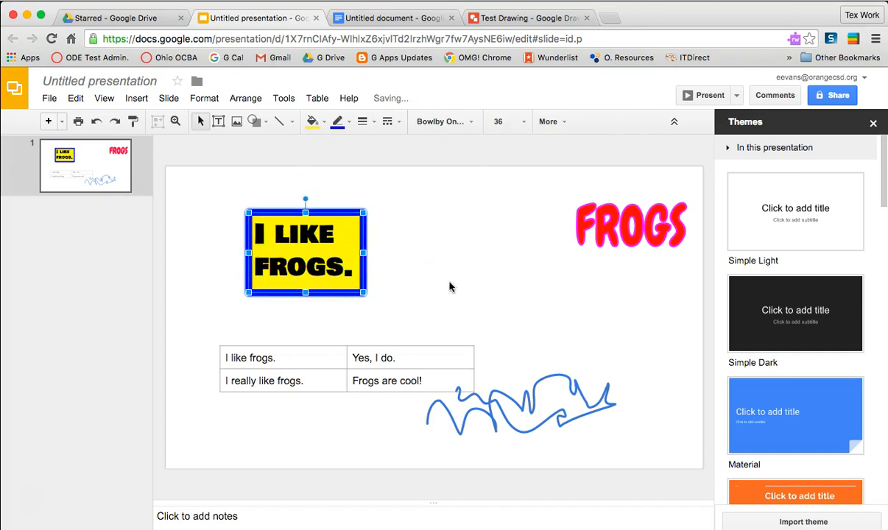
# Step: Switch to the Test Drawing file in Google Drawings
pyautogui.click(517, 19)
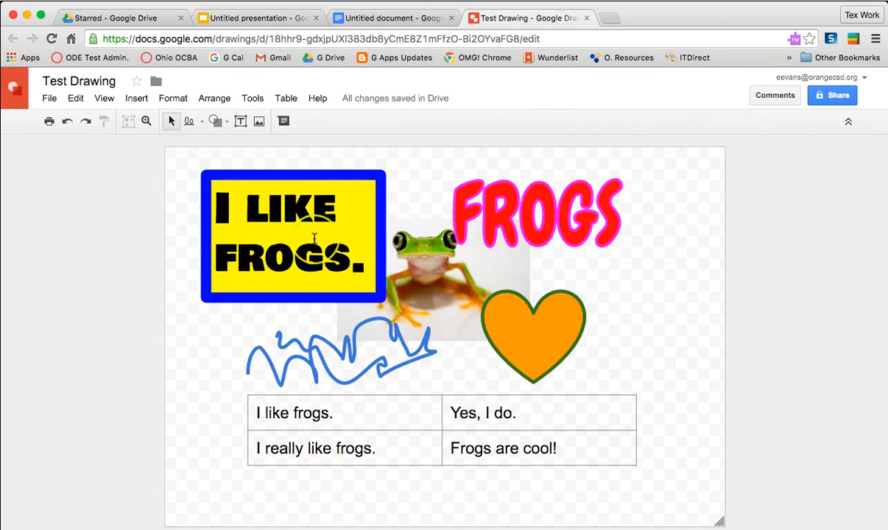